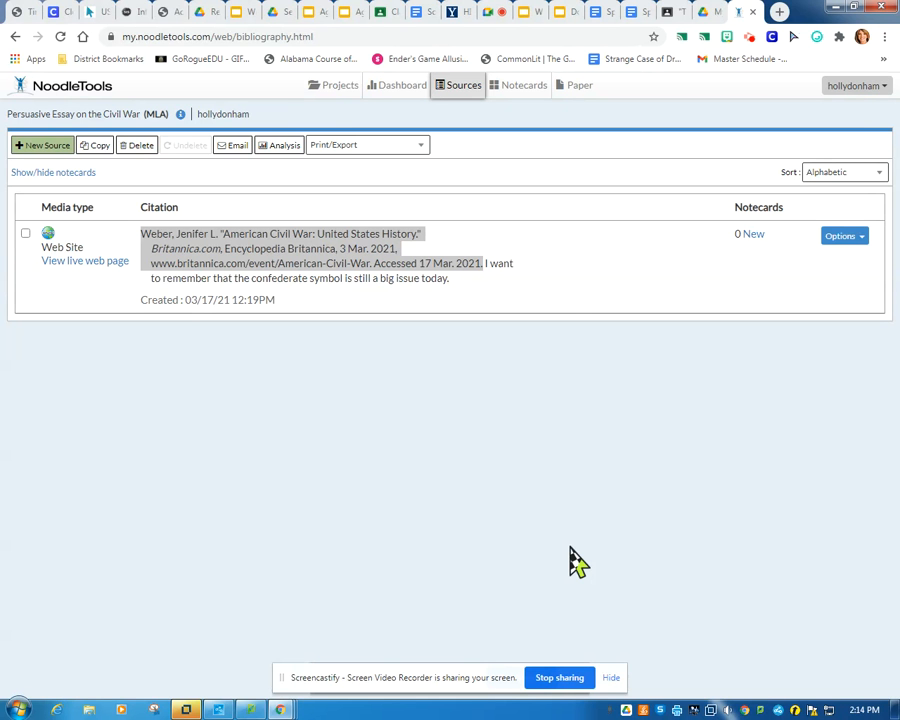
{"action": "left_click", "coordinate": [335, 87]}
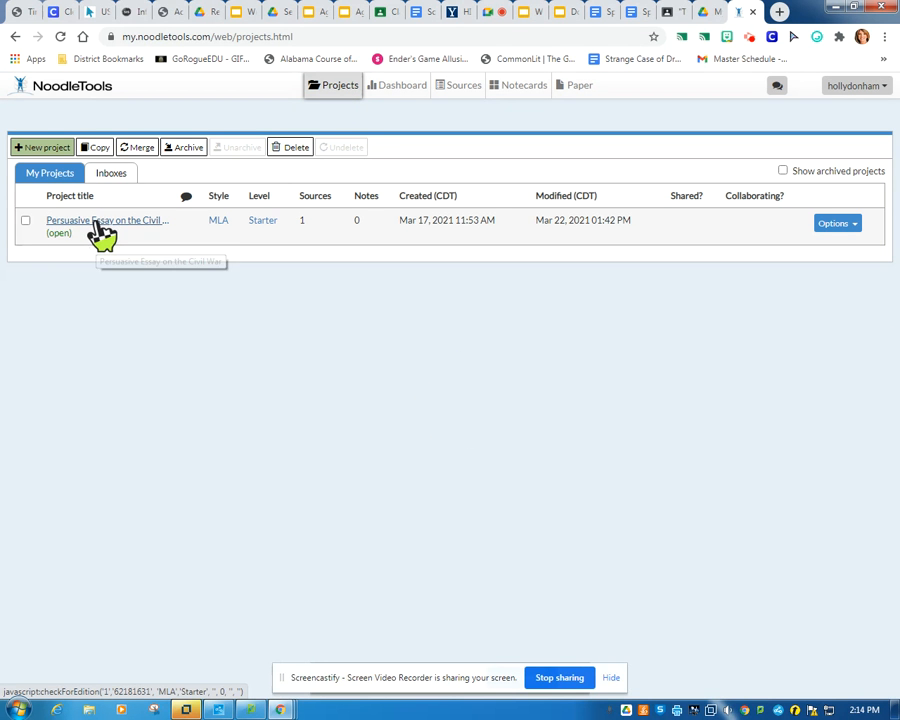
{"action": "left_click", "coordinate": [463, 98]}
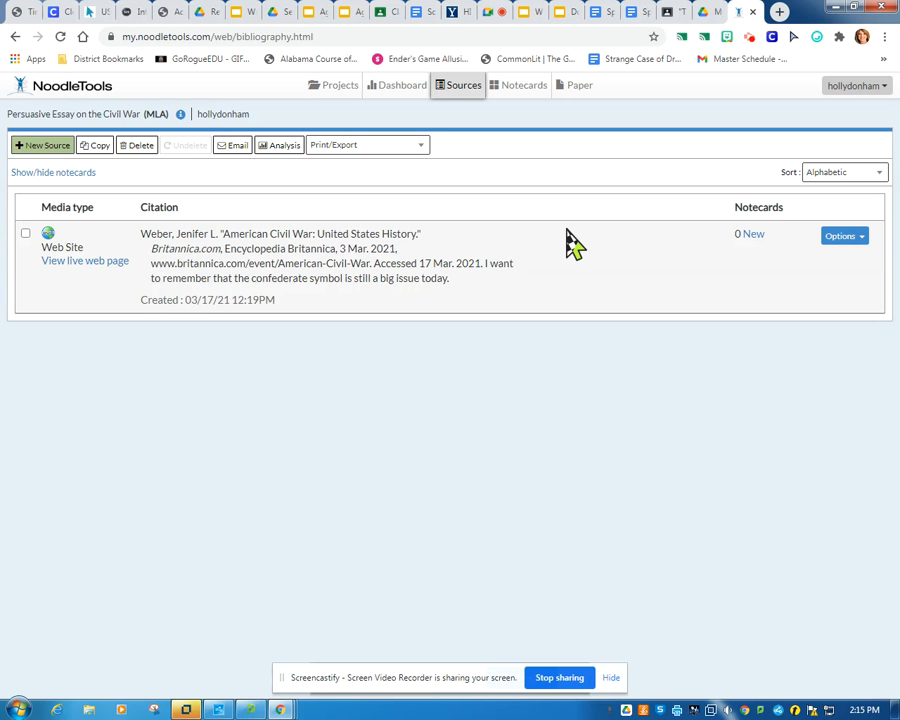
{"action": "left_click", "coordinate": [33, 147]}
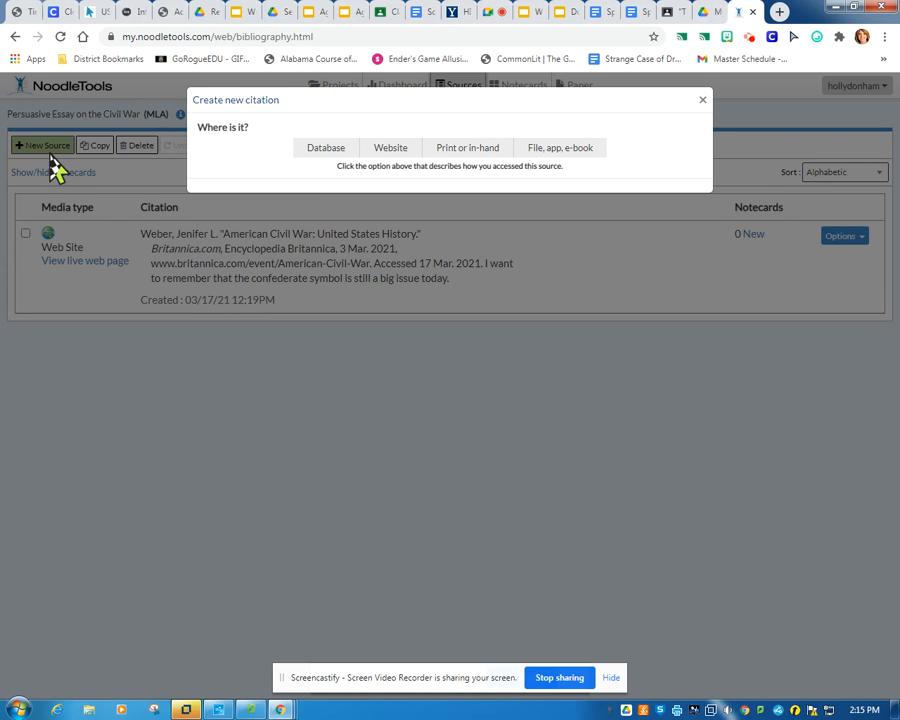
{"action": "left_click", "coordinate": [398, 160]}
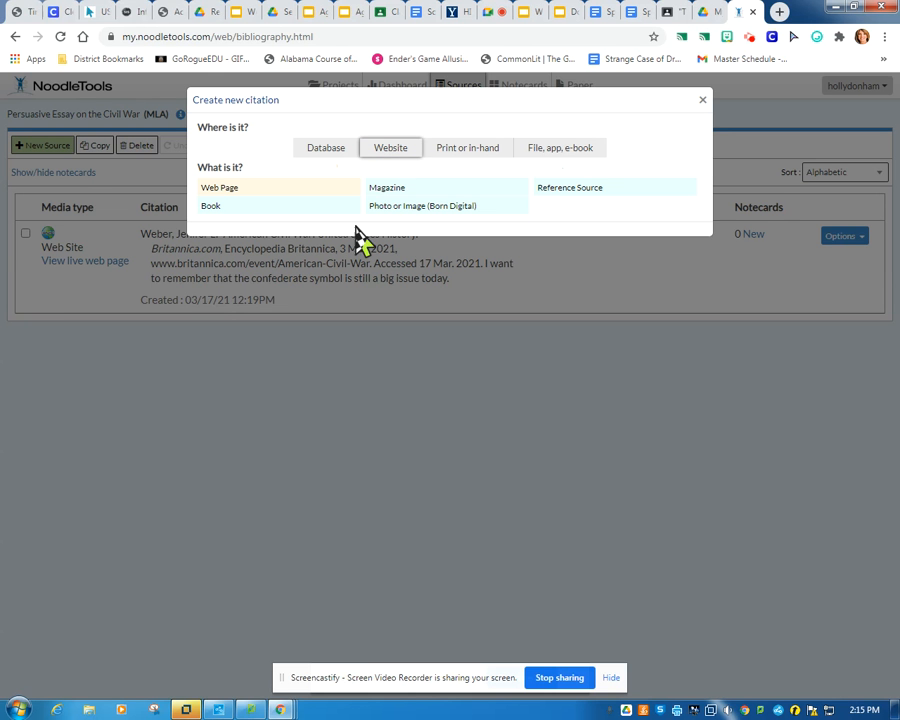
{"action": "left_click", "coordinate": [230, 190]}
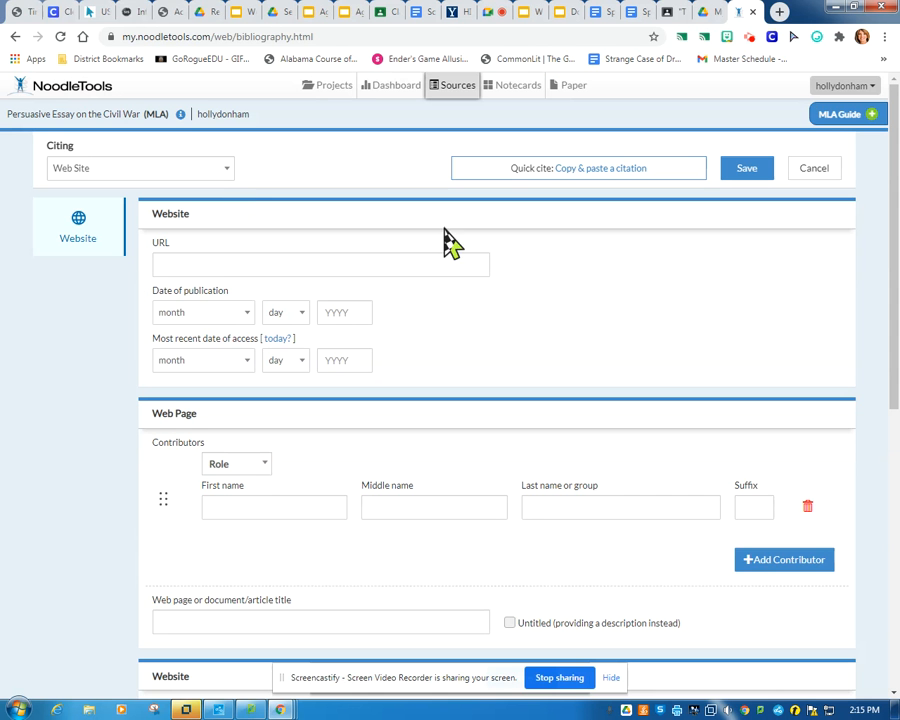
{"action": "left_click", "coordinate": [176, 266]}
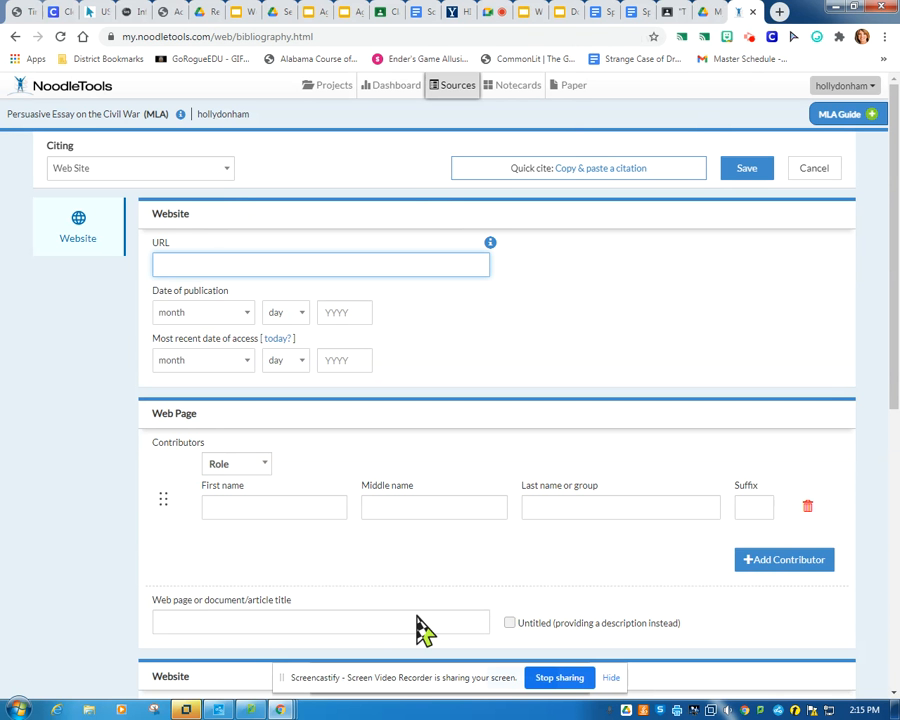
{"action": "type", "text": "https://oyc.yale.edu/history/hist-119/lecture-27"}
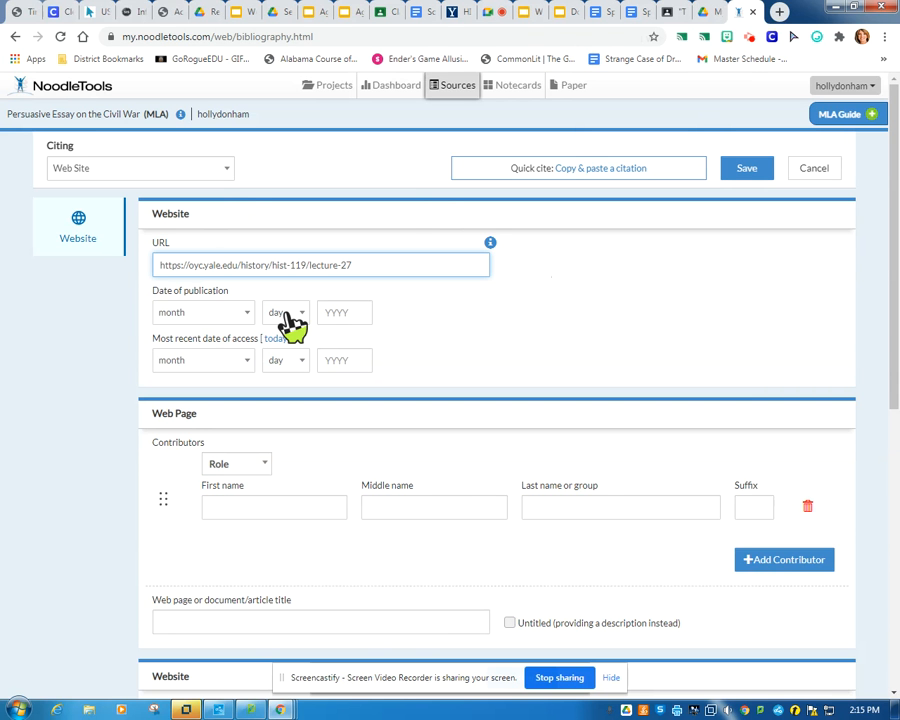
Step: Switch to the Open Yale Courses Lecture 27 page and examine it down to the footer for a publication date
{"action": "left_click", "coordinate": [466, 16]}
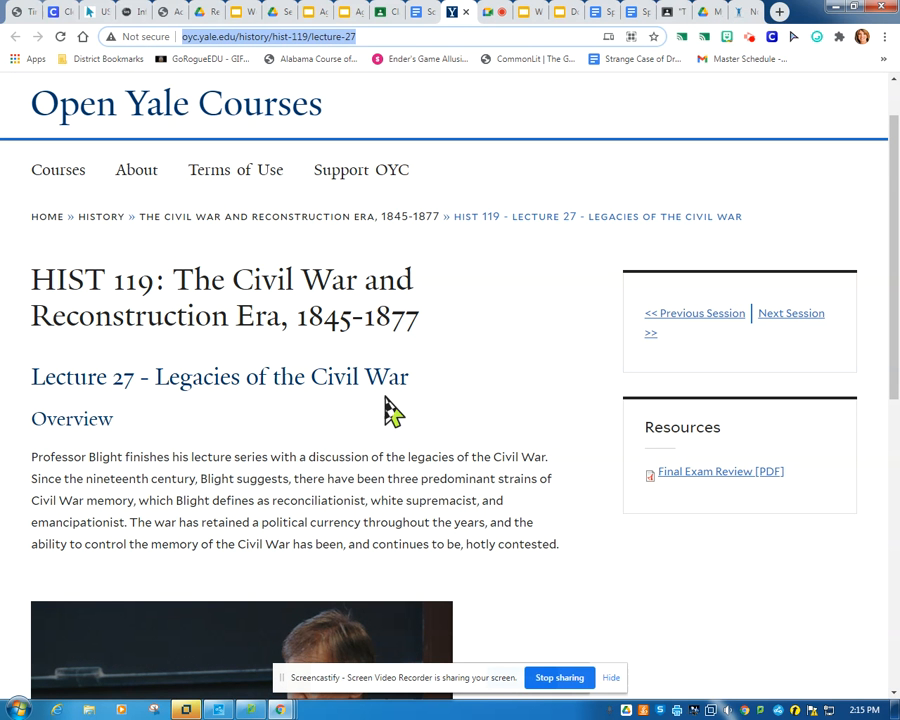
{"action": "scroll", "coordinate": [508, 406], "scroll_direction": "down", "scroll_amount": 1}
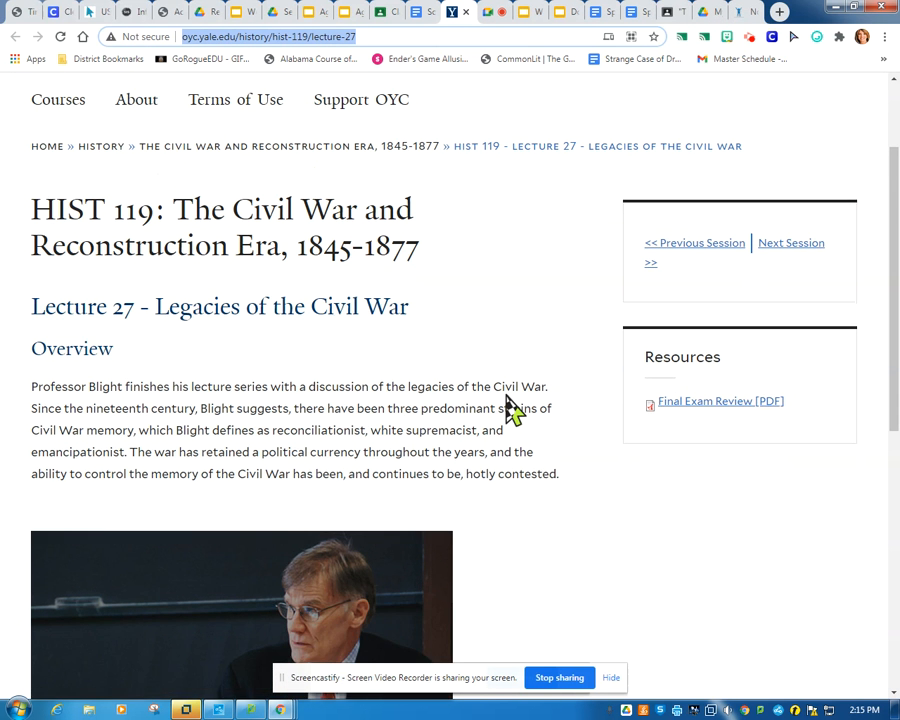
{"action": "scroll", "coordinate": [508, 406], "scroll_direction": "down", "scroll_amount": 7}
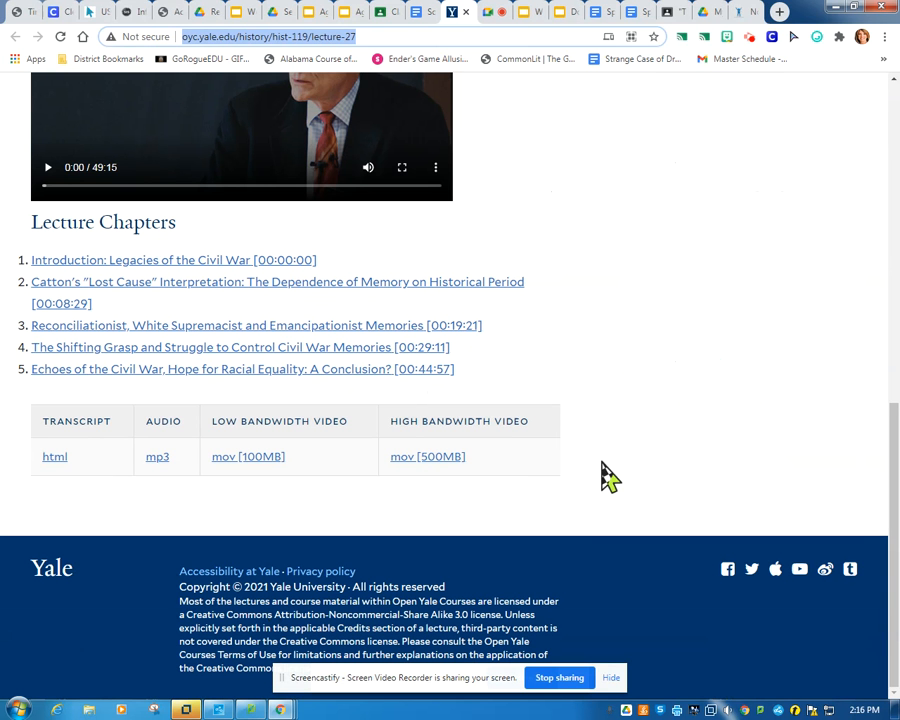
{"action": "scroll", "coordinate": [607, 475], "scroll_direction": "up", "scroll_amount": 3}
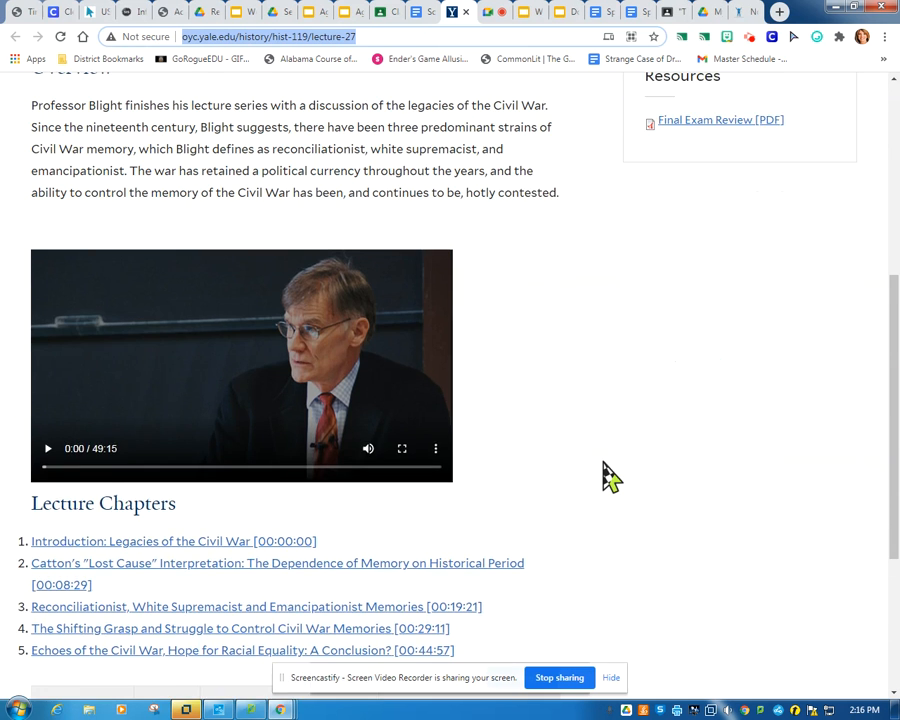
{"action": "scroll", "coordinate": [605, 476], "scroll_direction": "up", "scroll_amount": 2}
{"action": "scroll", "coordinate": [578, 483], "scroll_direction": "up", "scroll_amount": 2}
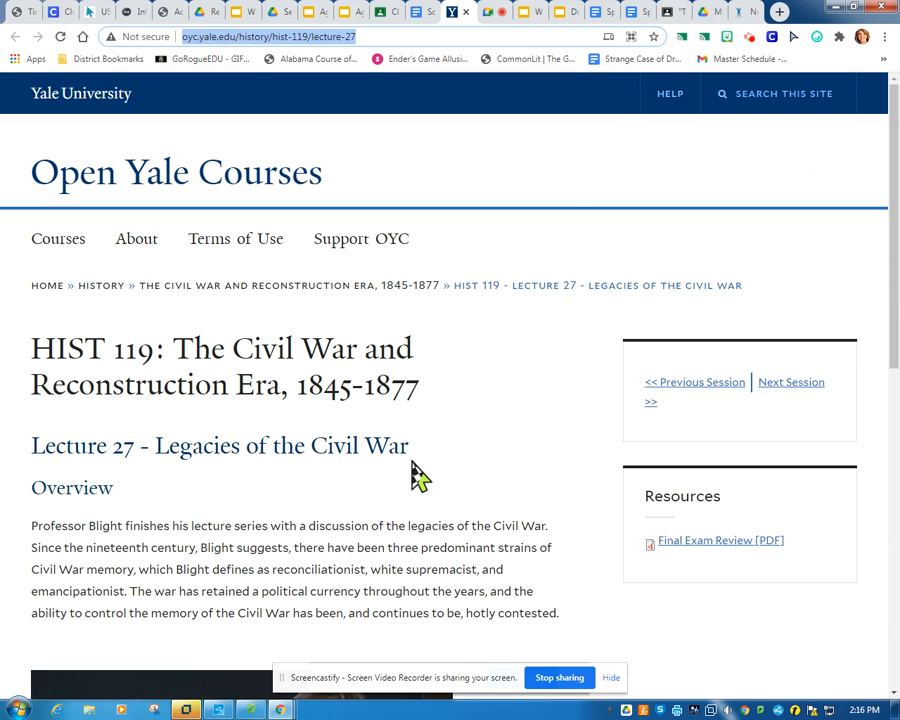
Step: Examine the lecture page's HTML source for a publication date, and close the source view
{"action": "right_click", "coordinate": [542, 291]}
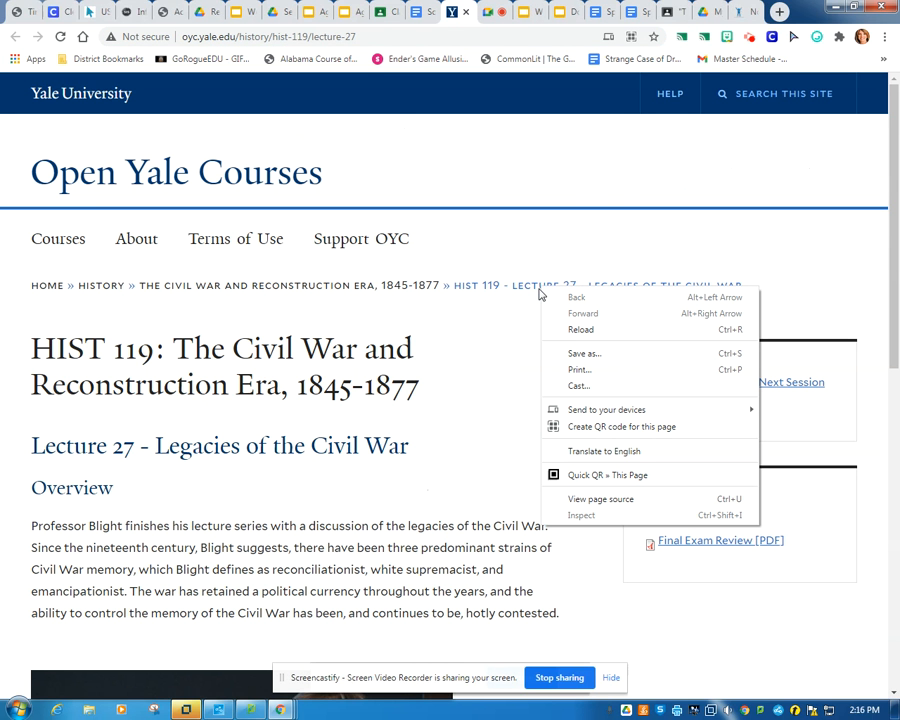
{"action": "left_click", "coordinate": [601, 499]}
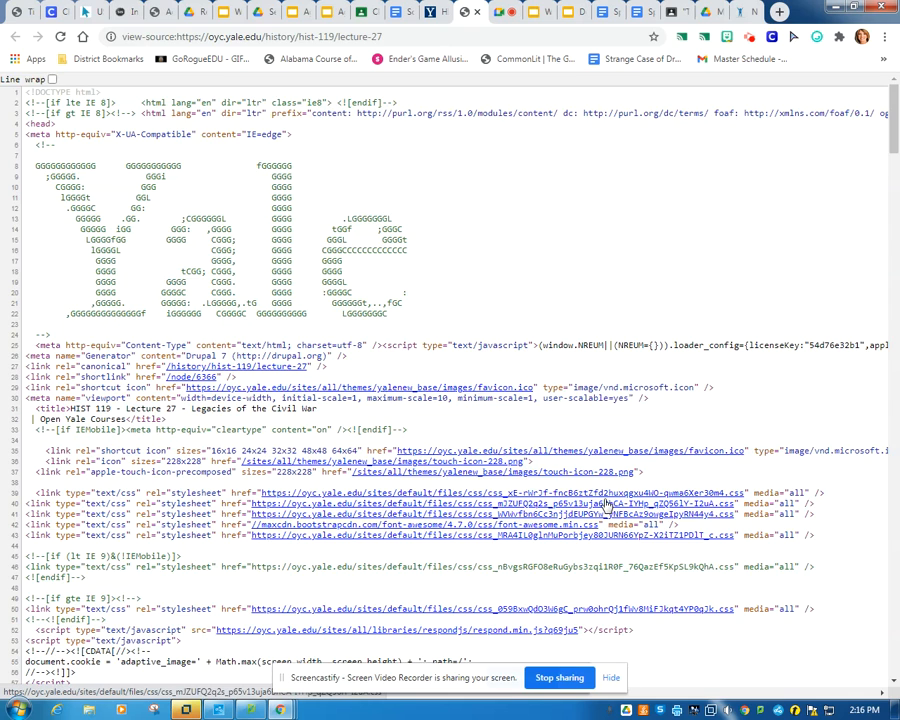
{"action": "scroll", "coordinate": [605, 505], "scroll_direction": "down", "scroll_amount": 3}
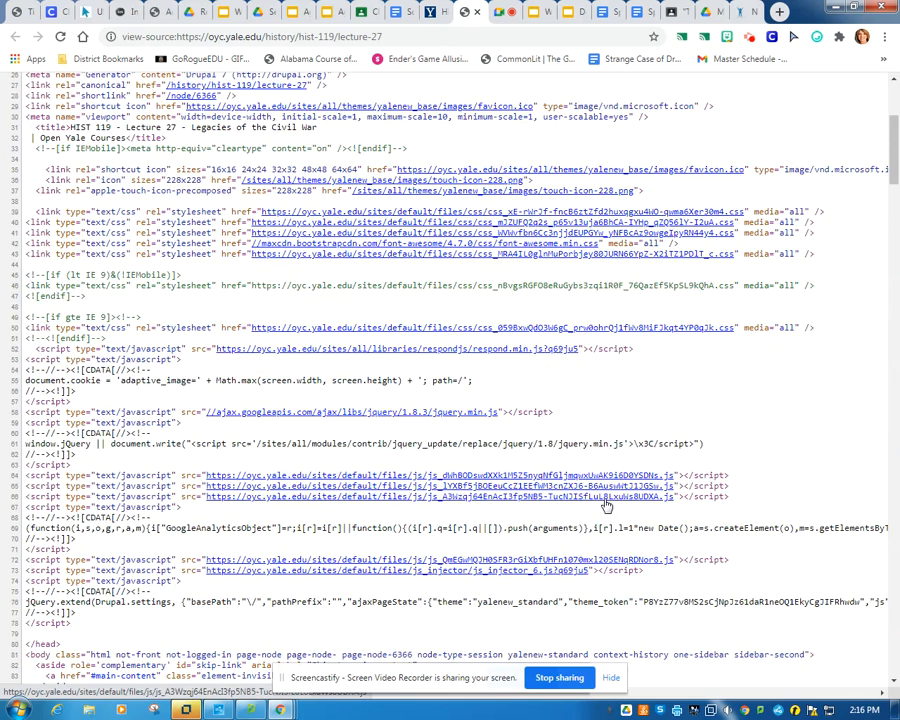
{"action": "scroll", "coordinate": [605, 505], "scroll_direction": "down", "scroll_amount": 10}
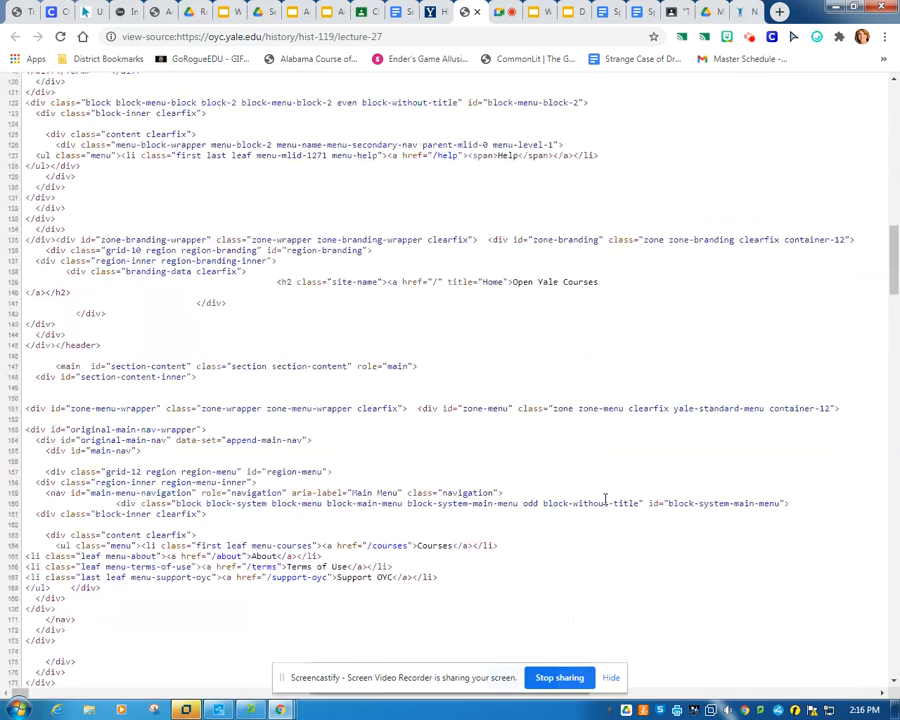
{"action": "scroll", "coordinate": [605, 499], "scroll_direction": "down", "scroll_amount": 3}
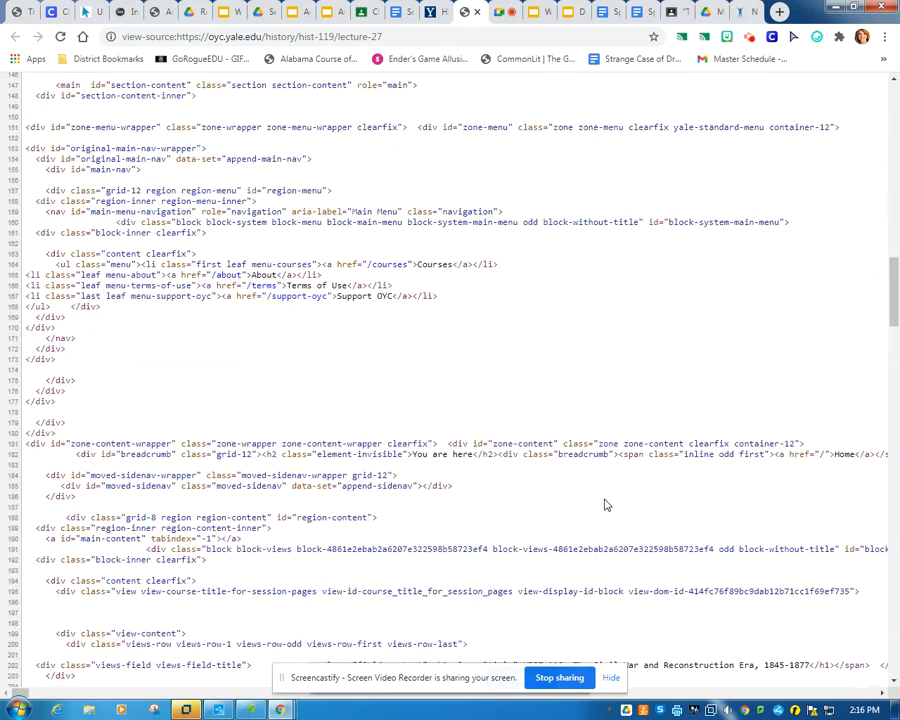
{"action": "scroll", "coordinate": [605, 505], "scroll_direction": "down", "scroll_amount": 4}
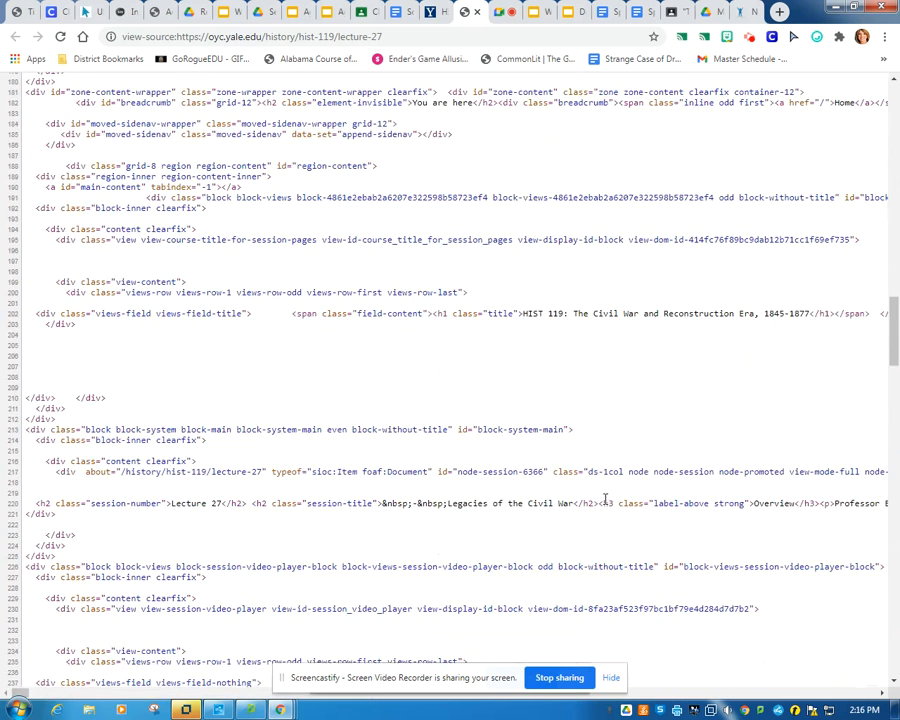
{"action": "scroll", "coordinate": [507, 482], "scroll_direction": "up", "scroll_amount": 10}
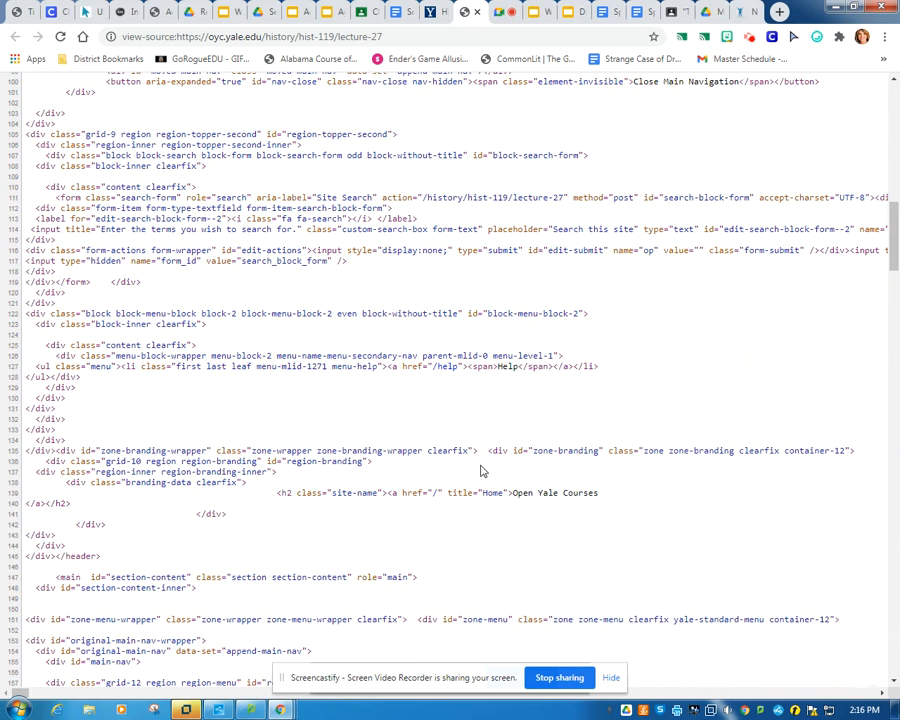
{"action": "left_click", "coordinate": [476, 12]}
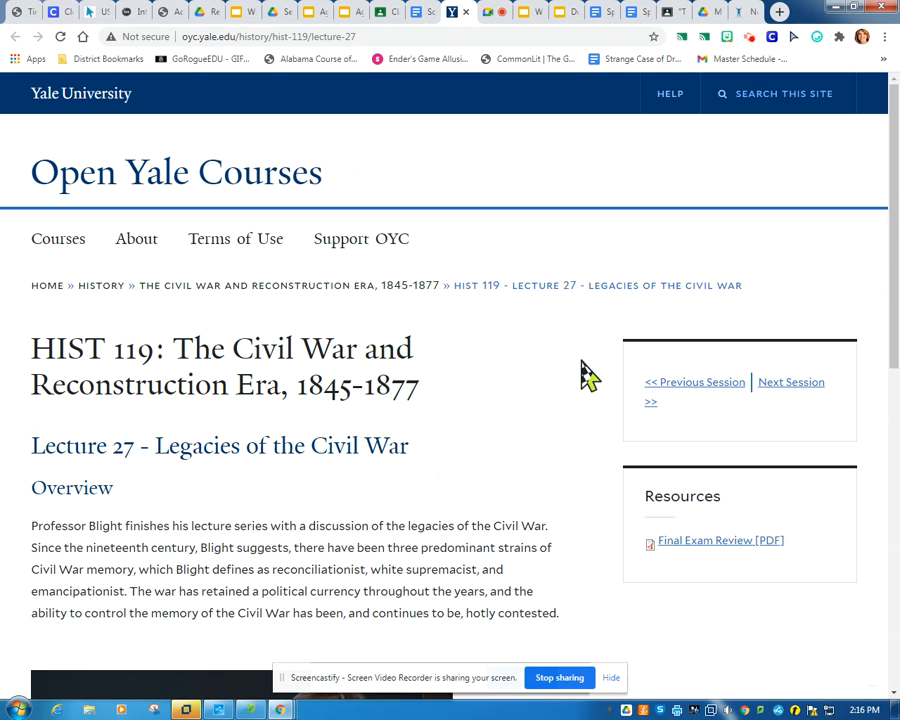
Step: Return to the NoodleTools citation form and set the publication year to 2021, leaving month and day blank
{"action": "left_click", "coordinate": [744, 13]}
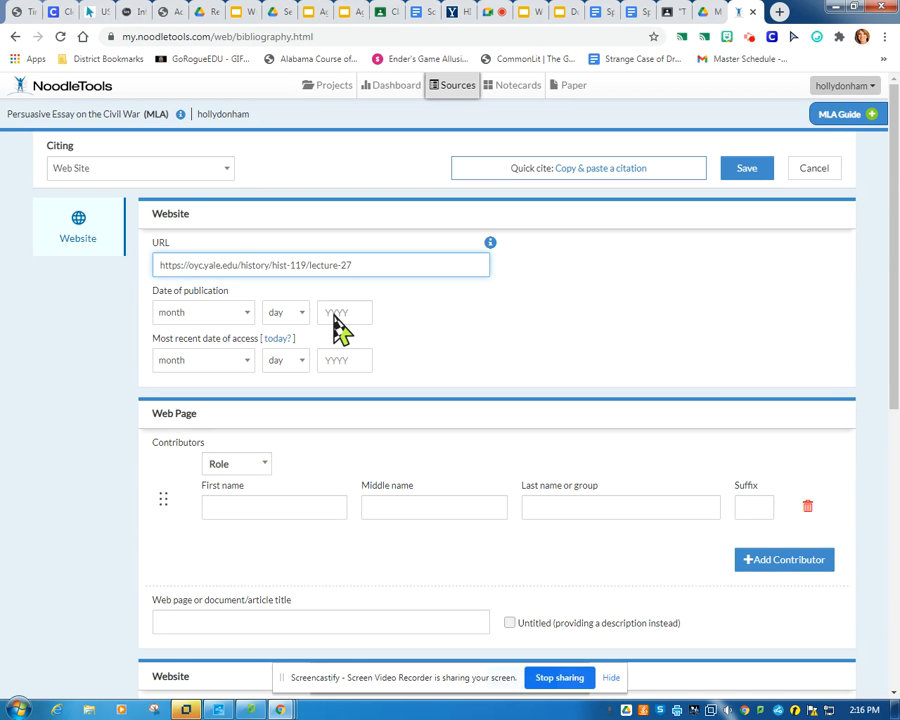
{"action": "scroll", "coordinate": [462, 566], "scroll_direction": "down", "scroll_amount": 2}
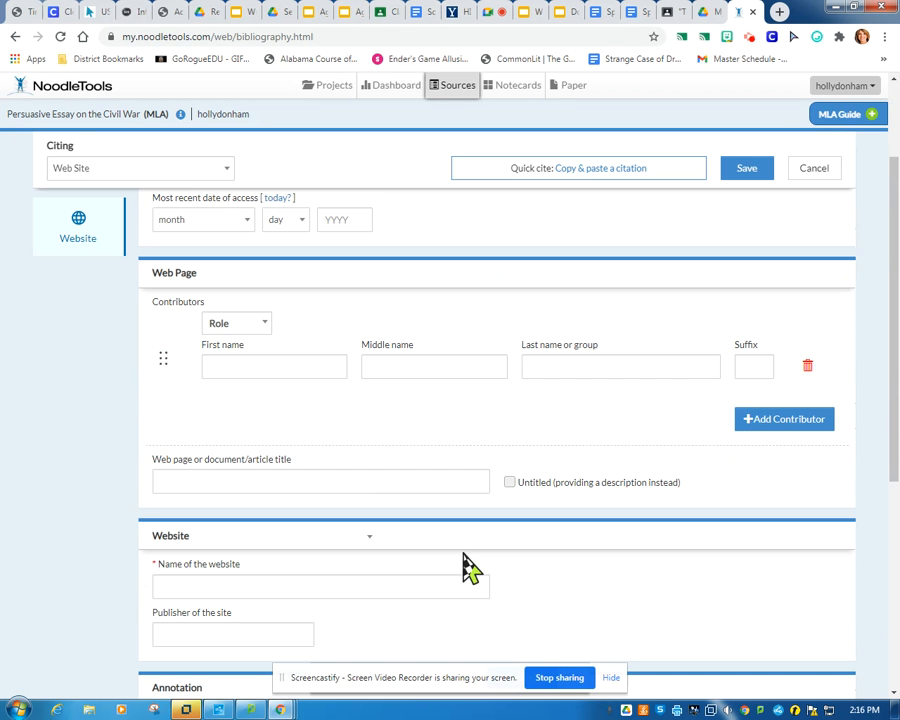
{"action": "scroll", "coordinate": [464, 560], "scroll_direction": "down", "scroll_amount": 3}
{"action": "scroll", "coordinate": [464, 552], "scroll_direction": "up", "scroll_amount": 5}
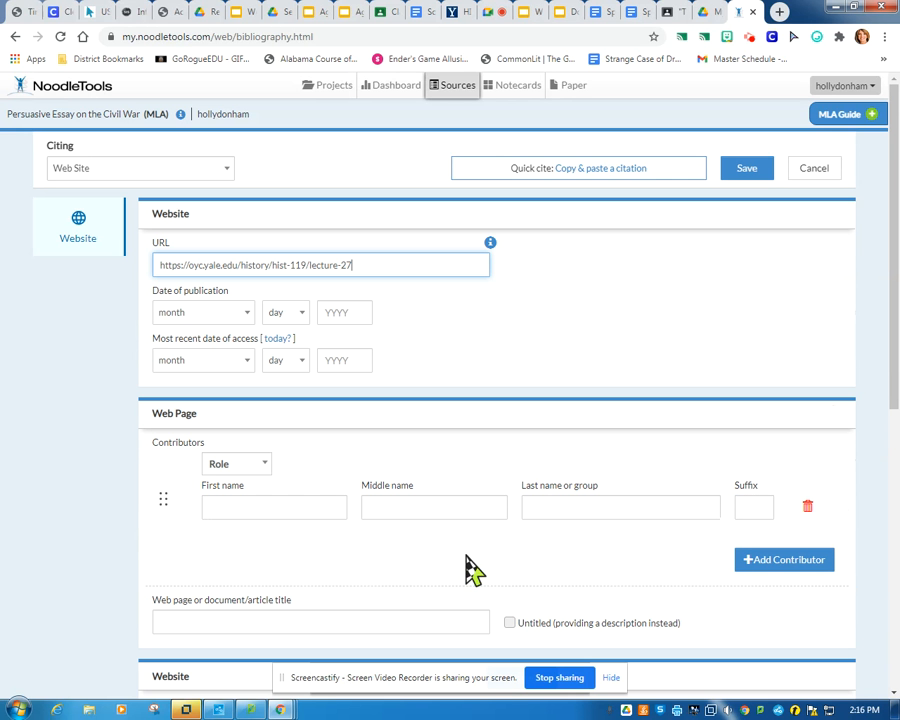
{"action": "left_click", "coordinate": [340, 318]}
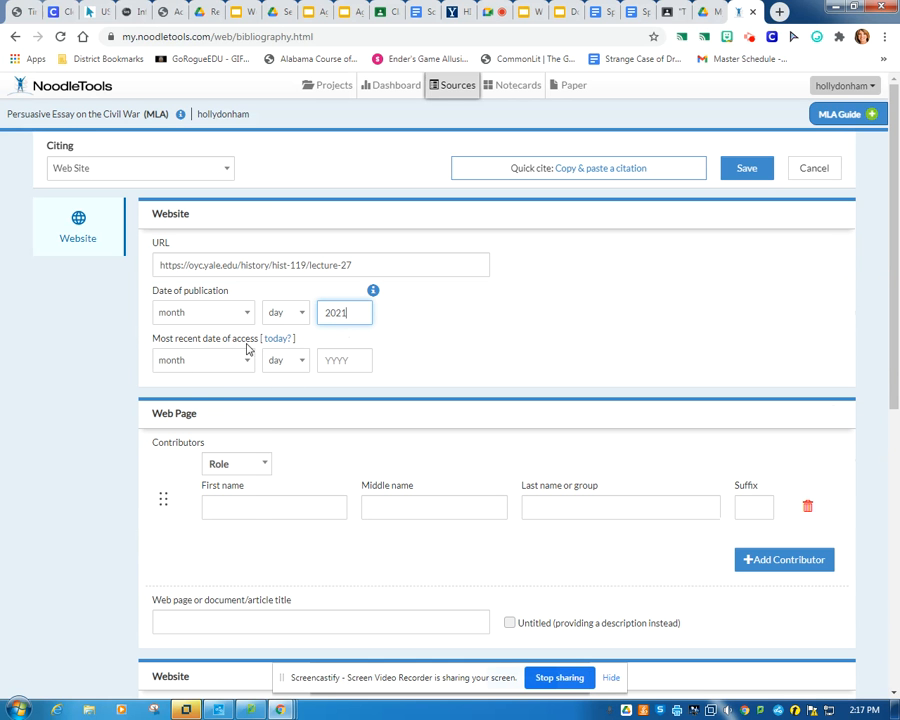
Step: Set the citation's most recent date of access to March 22, 2021
{"action": "left_click", "coordinate": [193, 364]}
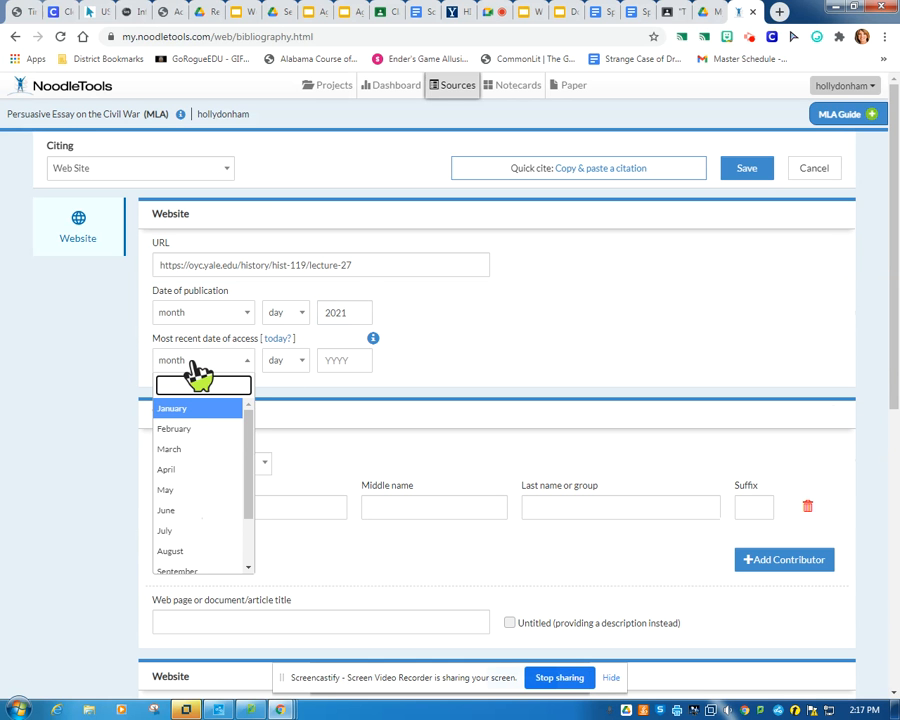
{"action": "left_click", "coordinate": [186, 452]}
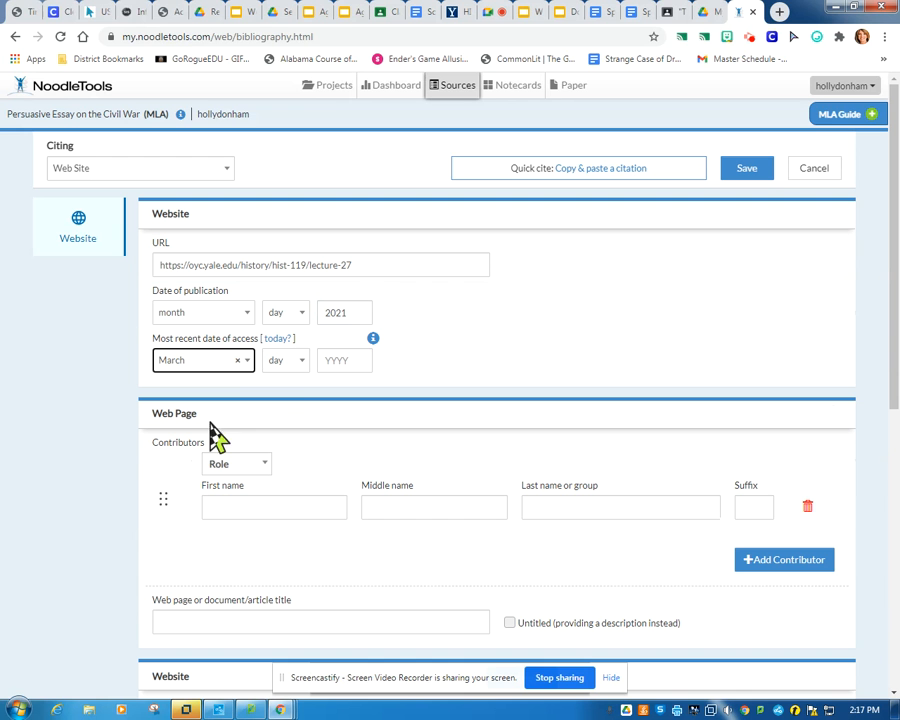
{"action": "left_click", "coordinate": [286, 364]}
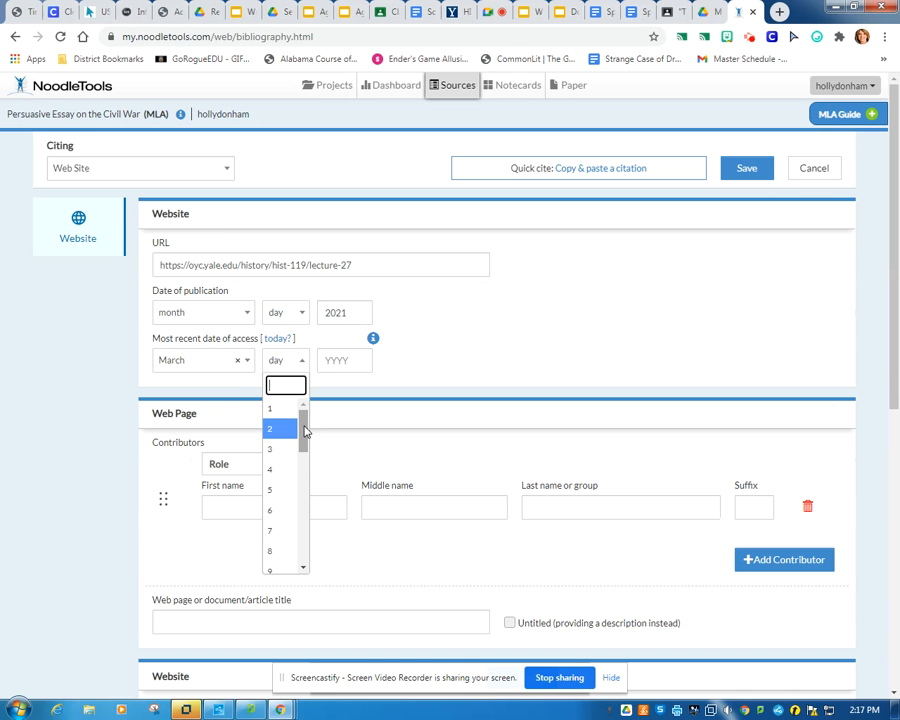
{"action": "left_click_drag", "start_coordinate": [305, 430], "coordinate": [302, 512]}
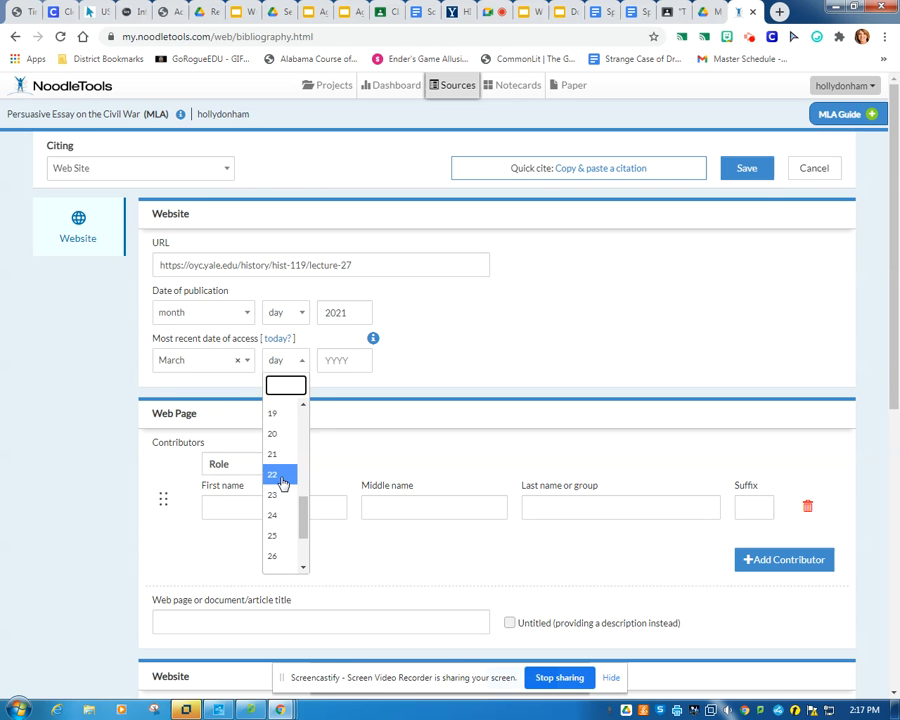
{"action": "left_click", "coordinate": [282, 483]}
{"action": "left_click", "coordinate": [337, 373]}
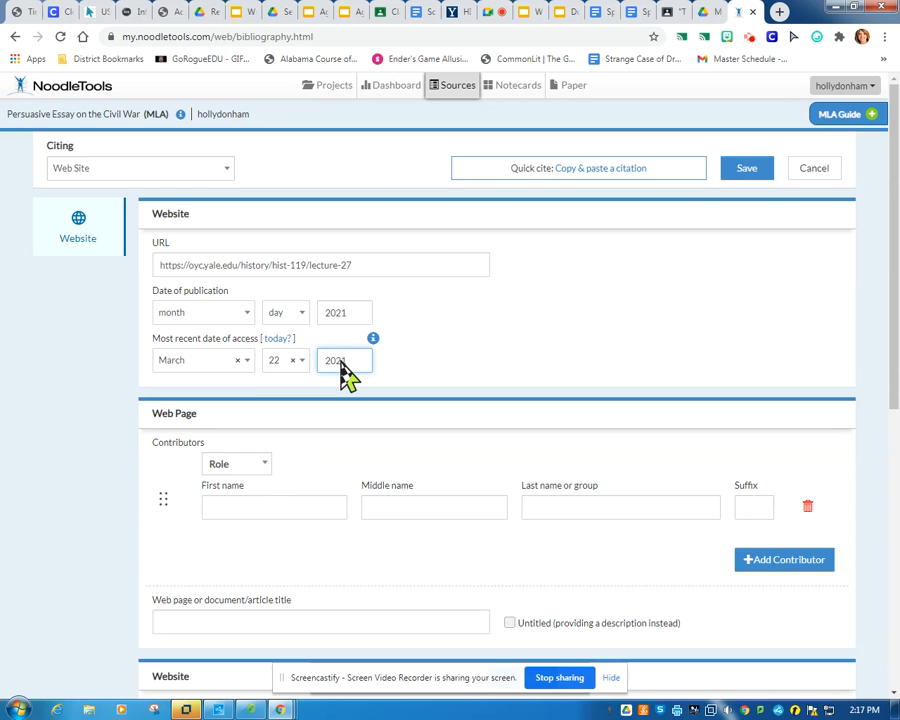
Step: Set the web page contributor's role to Author
{"action": "scroll", "coordinate": [193, 425], "scroll_direction": "down", "scroll_amount": 1}
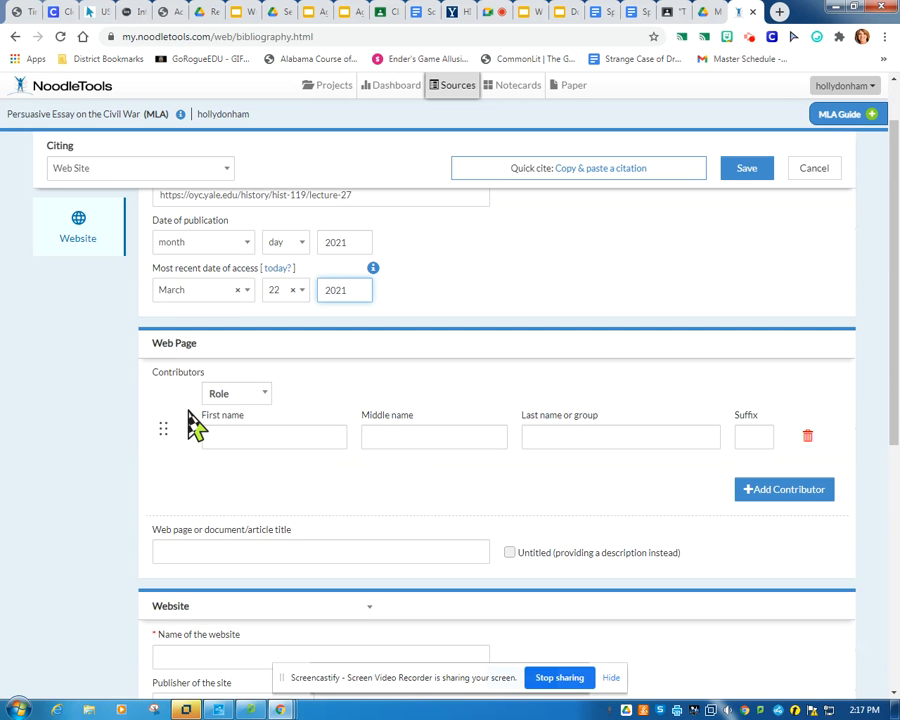
{"action": "left_click", "coordinate": [265, 394]}
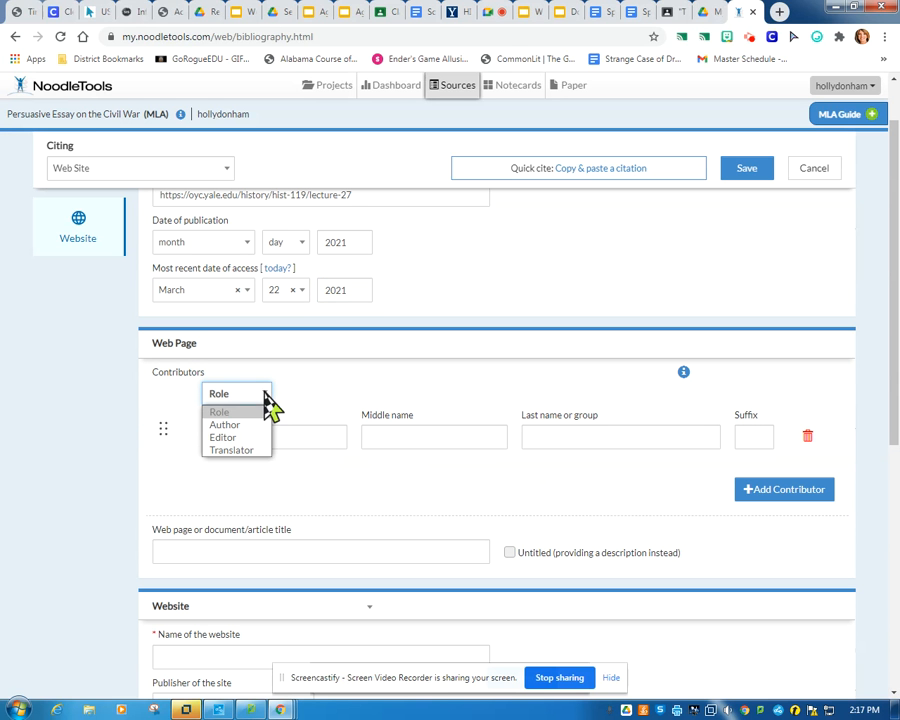
{"action": "left_click", "coordinate": [230, 425]}
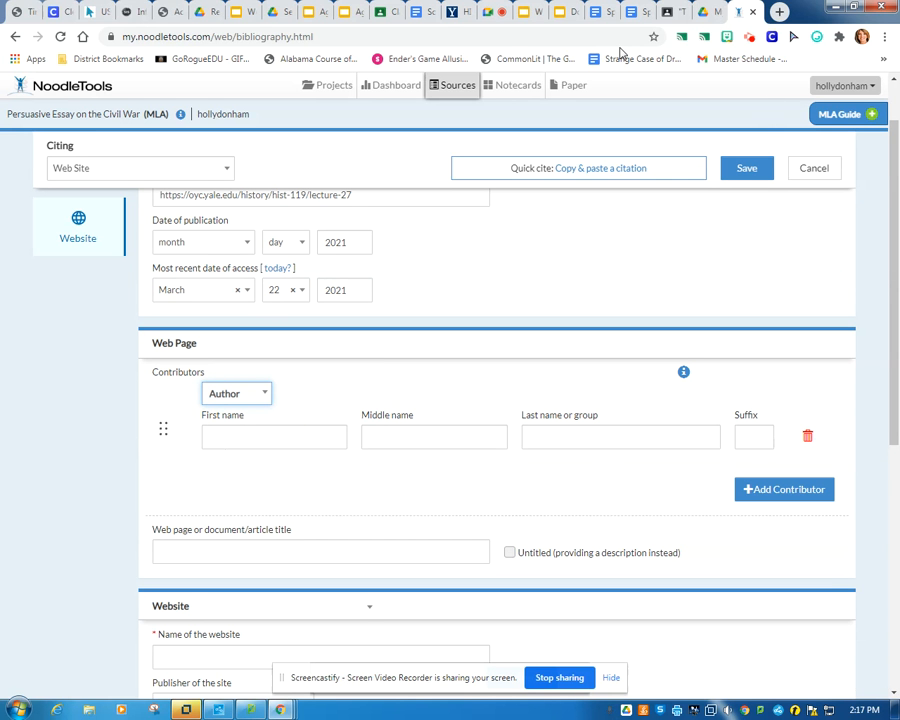
Step: Switch to the Open Yale Courses lecture page and examine it for the author's full name
{"action": "left_click", "coordinate": [464, 14]}
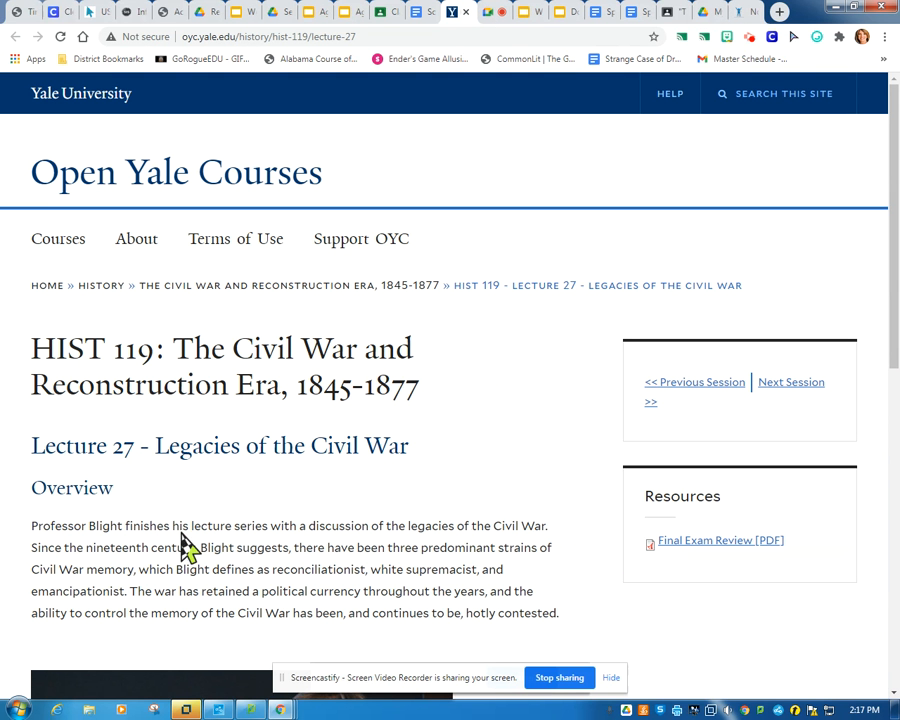
{"action": "scroll", "coordinate": [530, 540], "scroll_direction": "down", "scroll_amount": 4}
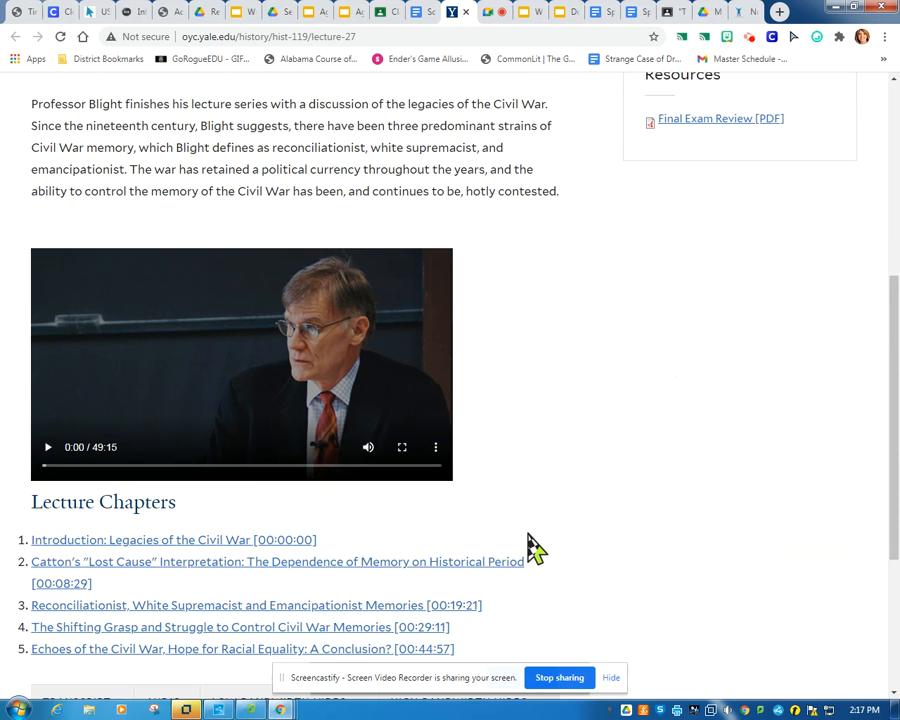
{"action": "scroll", "coordinate": [588, 456], "scroll_direction": "down", "scroll_amount": 3}
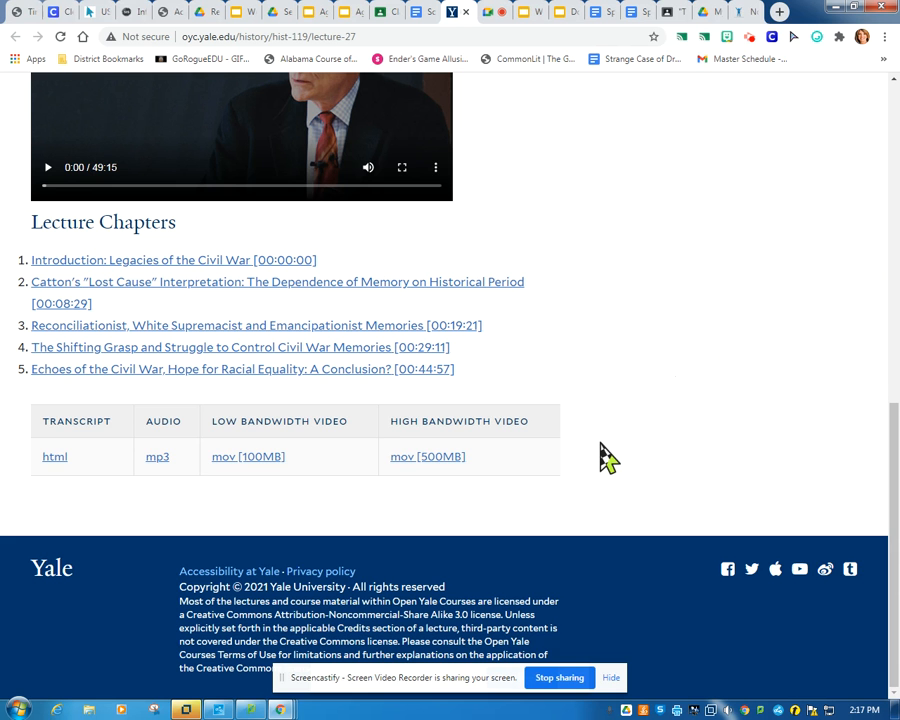
Step: Examine the lecture page's overview and play the opening seconds of the lecture video to find the lecturer's full name
{"action": "scroll", "coordinate": [606, 456], "scroll_direction": "up", "scroll_amount": 2}
{"action": "scroll", "coordinate": [604, 456], "scroll_direction": "up", "scroll_amount": 2}
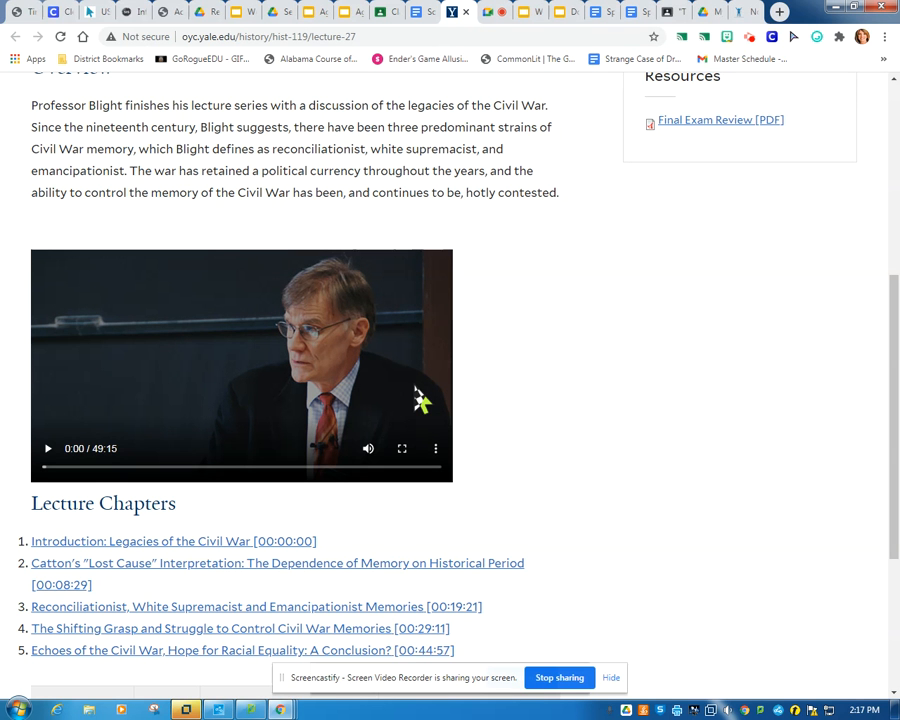
{"action": "scroll", "coordinate": [458, 392], "scroll_direction": "up", "scroll_amount": 3}
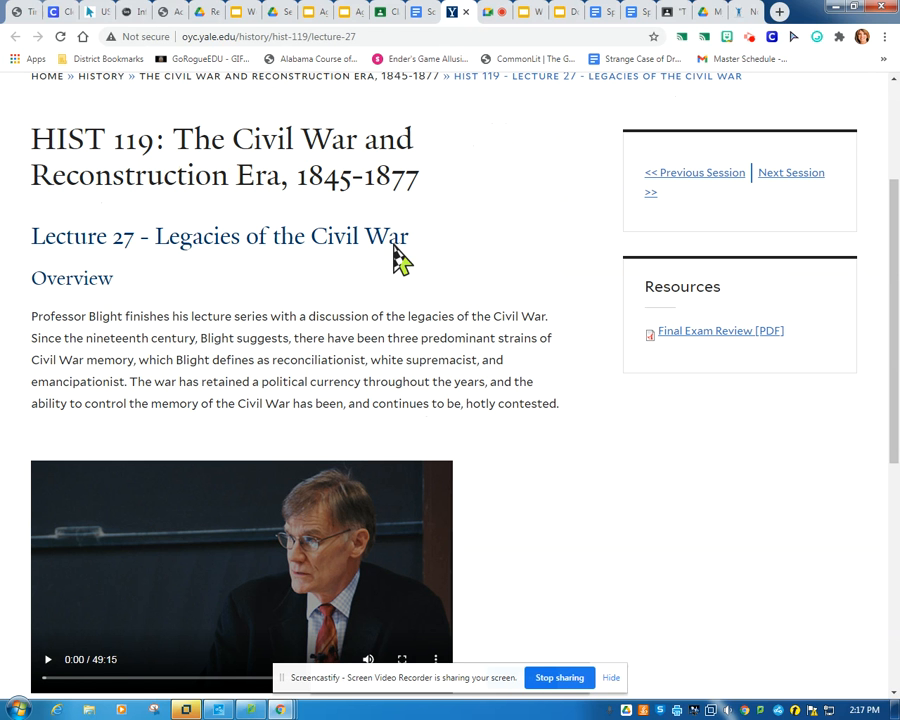
{"action": "scroll", "coordinate": [556, 488], "scroll_direction": "down", "scroll_amount": 2}
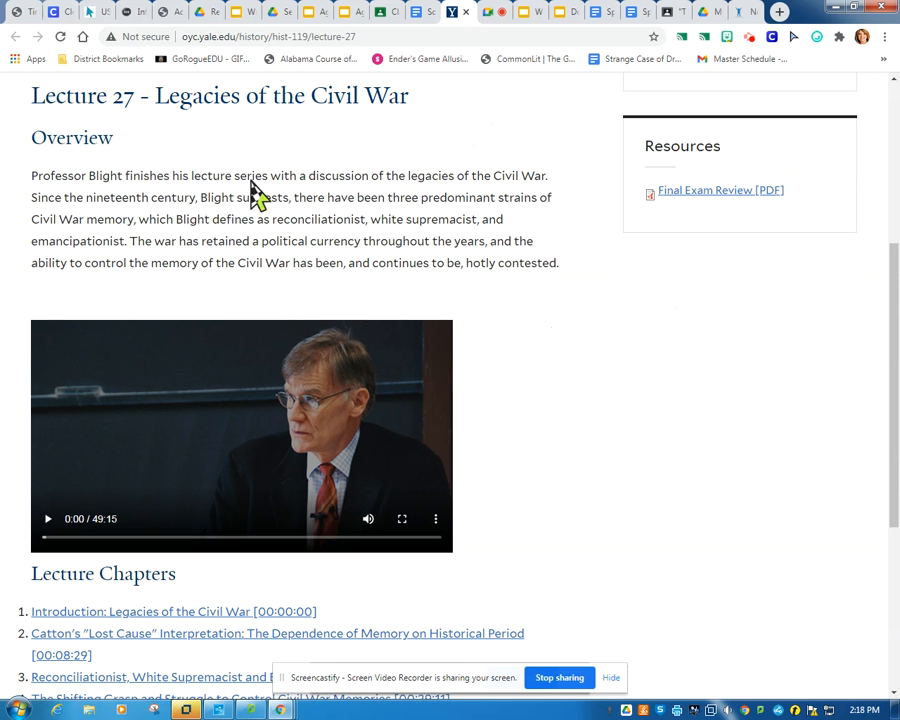
{"action": "scroll", "coordinate": [613, 427], "scroll_direction": "down", "scroll_amount": 3}
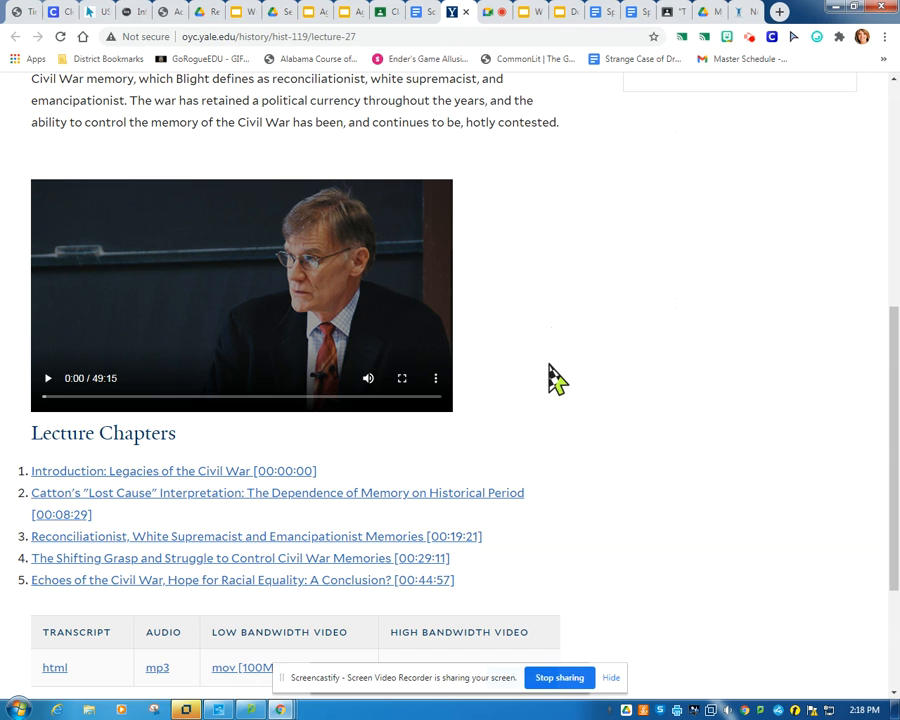
{"action": "scroll", "coordinate": [552, 376], "scroll_direction": "up", "scroll_amount": 3}
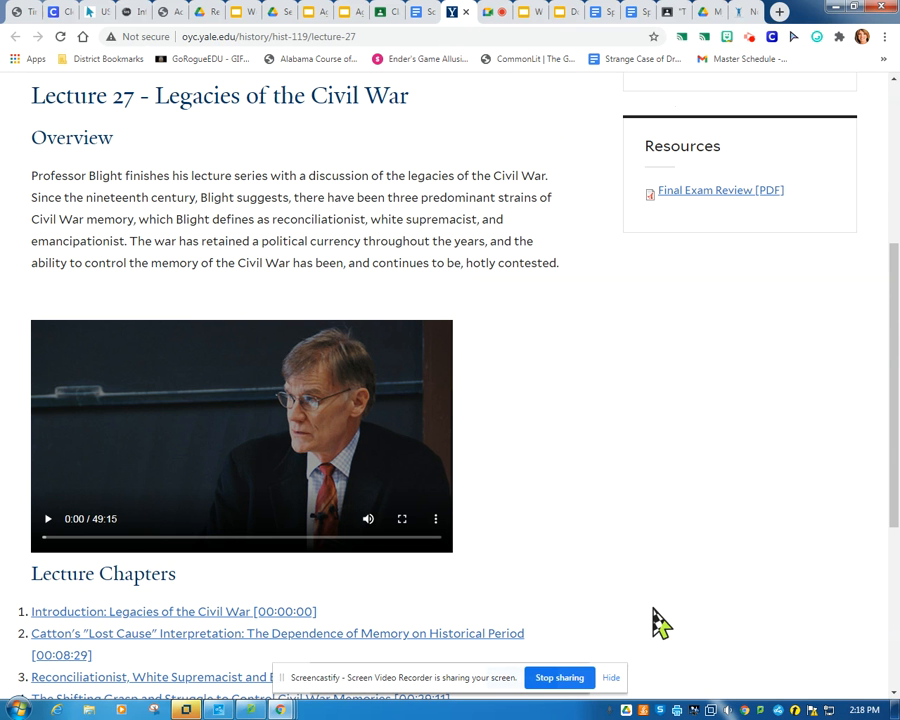
{"action": "left_click", "coordinate": [47, 520]}
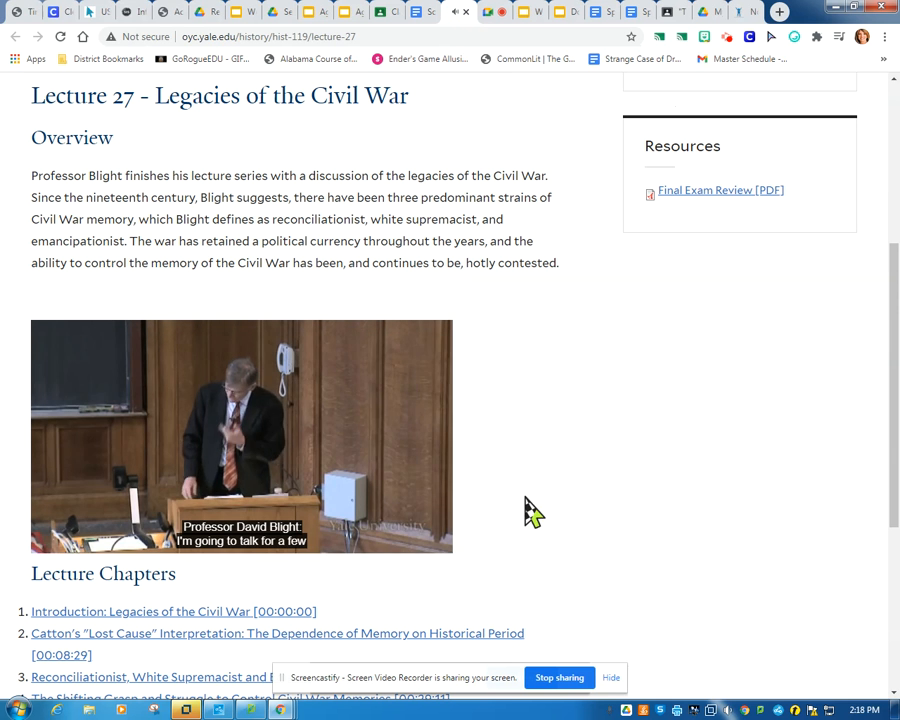
{"action": "mouse_move", "coordinate": [253, 546]}
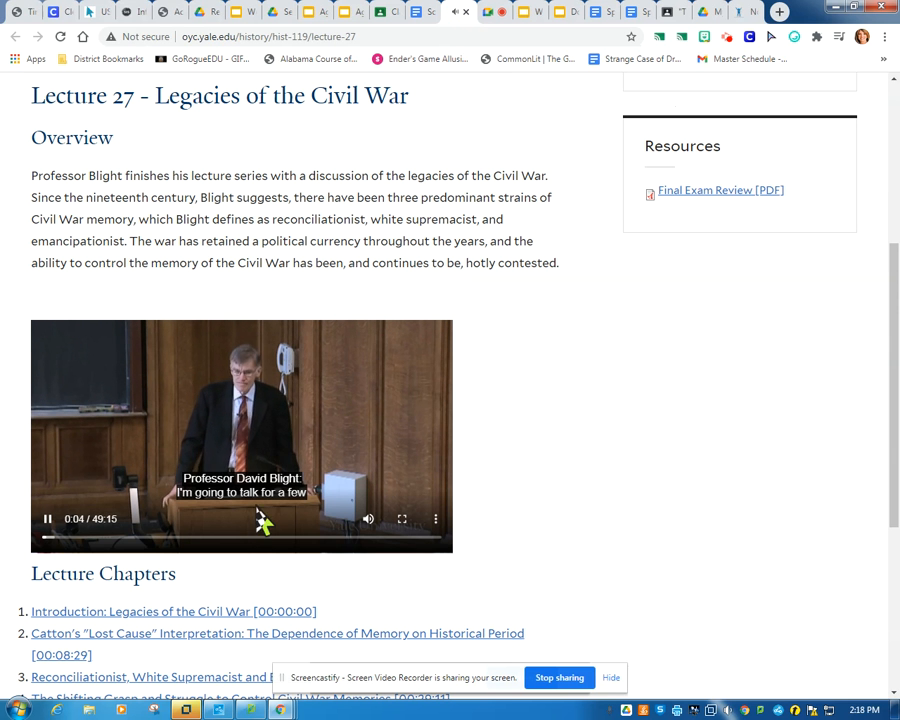
{"action": "left_click", "coordinate": [46, 519]}
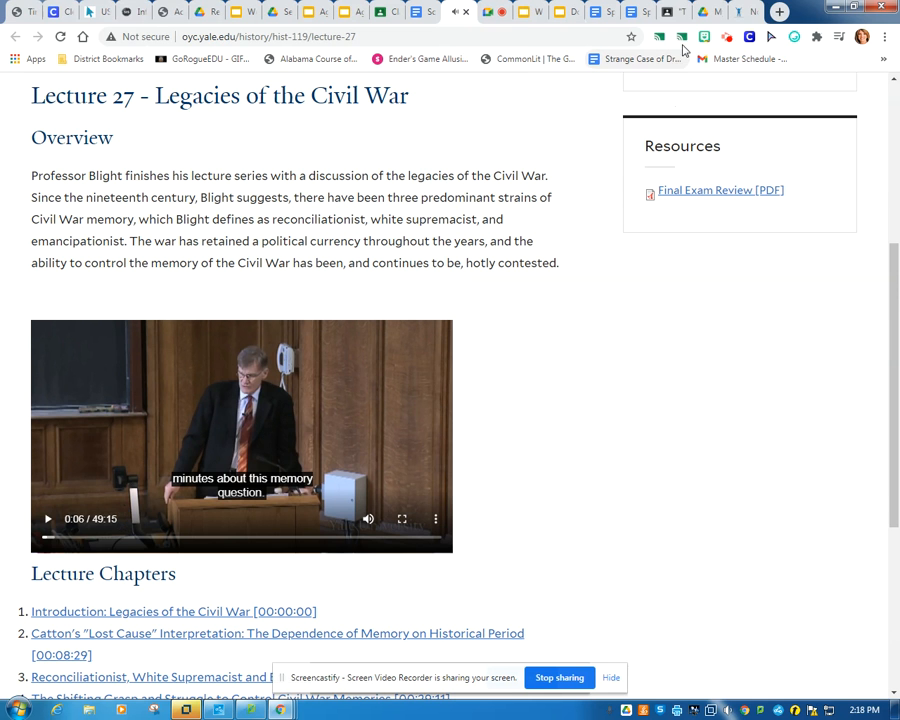
Step: Return to the NoodleTools citation form and enter the author's first and last name with the suffix "Dr."
{"action": "left_click", "coordinate": [748, 13]}
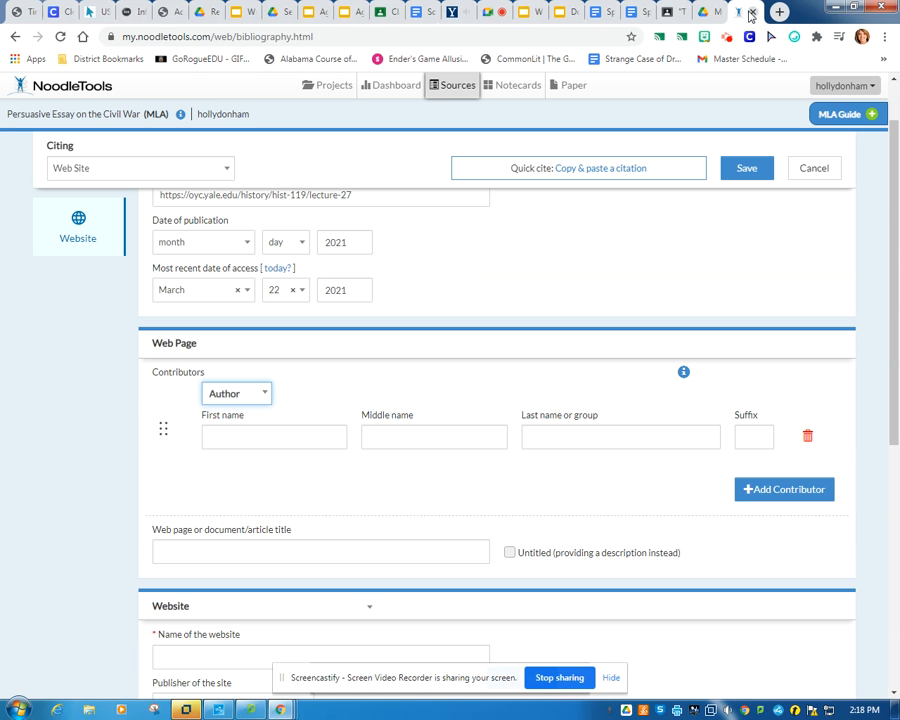
{"action": "left_click", "coordinate": [240, 442]}
{"action": "type", "text": "David"}
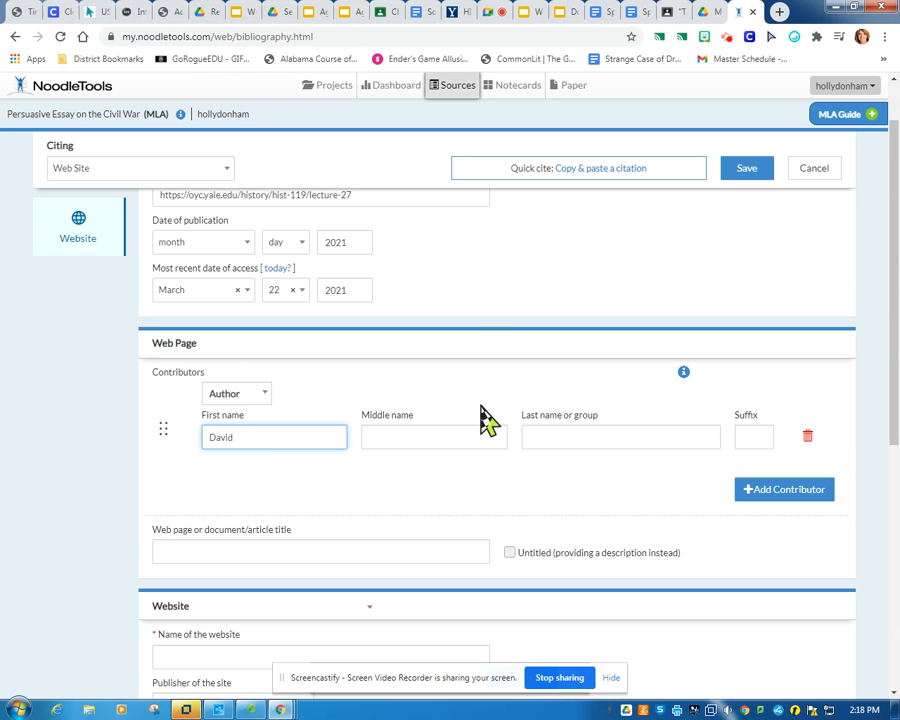
{"action": "left_click", "coordinate": [540, 441]}
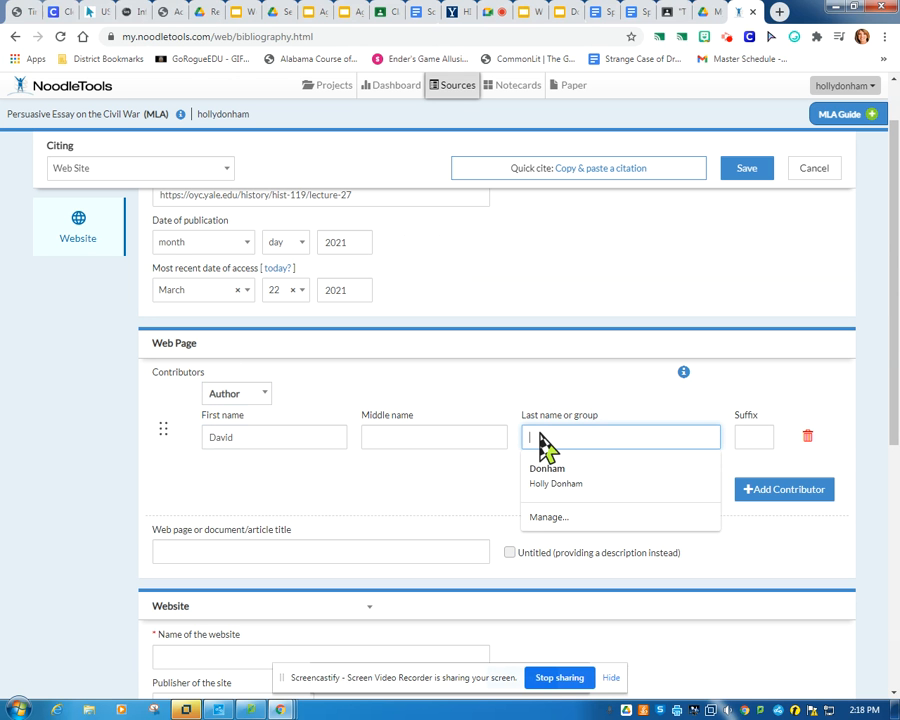
{"action": "type", "text": "Blight"}
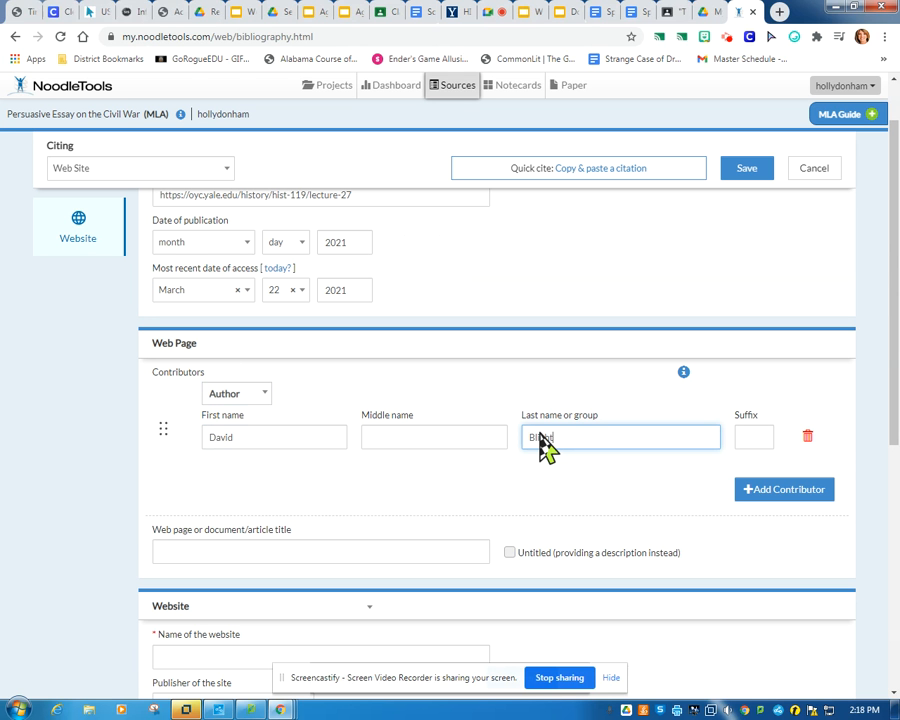
{"action": "left_click", "coordinate": [746, 444]}
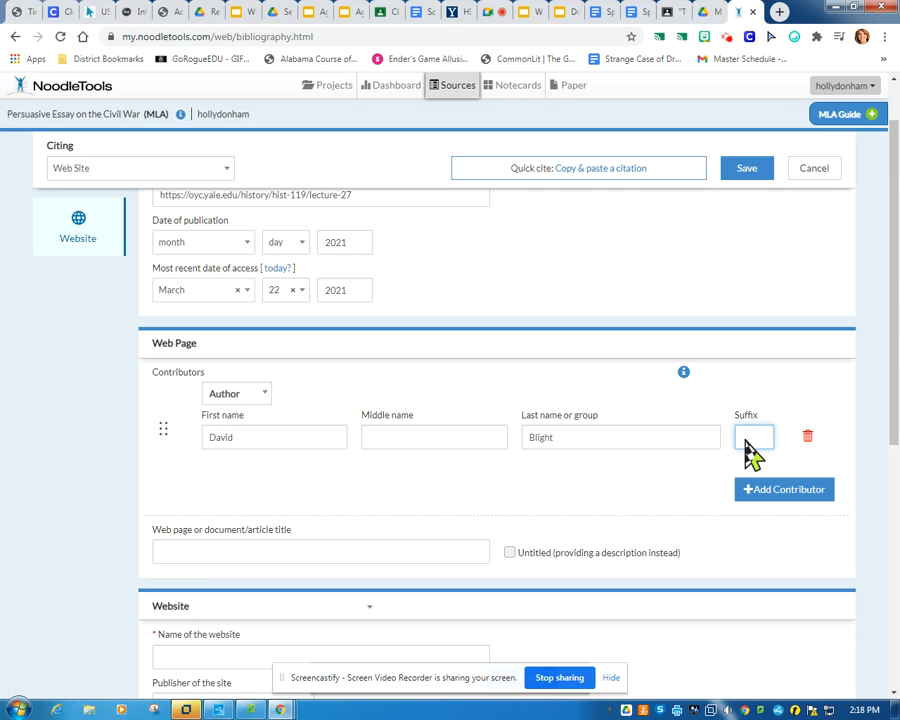
{"action": "type", "text": "Dr"}
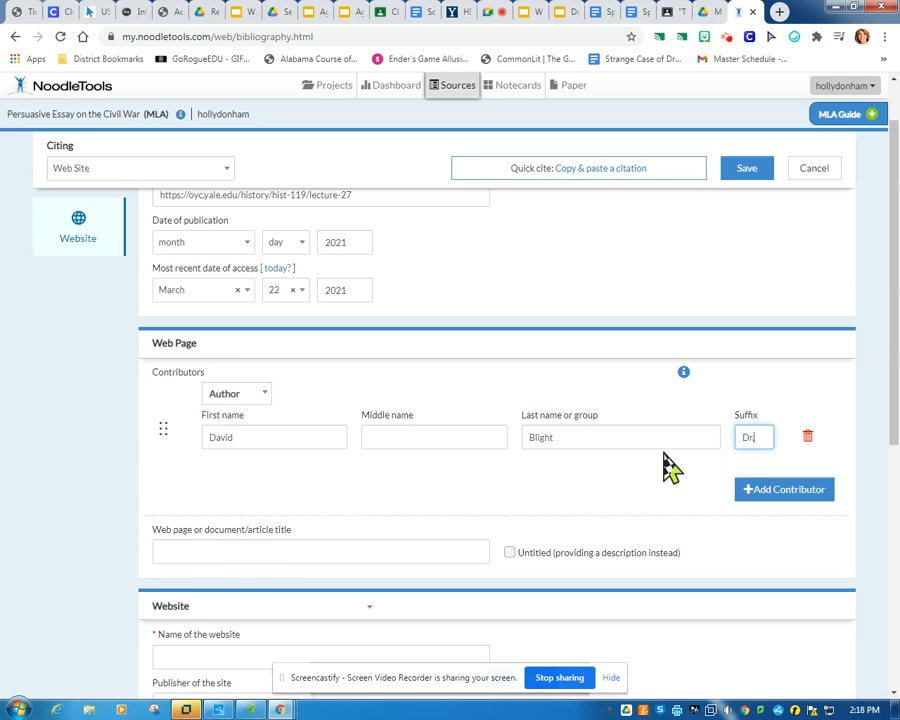
{"action": "type", "text": "."}
Step: Copy the HIST 119 course heading and "Lecture 27 - Legacies of the Civil War" from the Yale page into the citation's web page title
{"action": "left_click", "coordinate": [205, 556]}
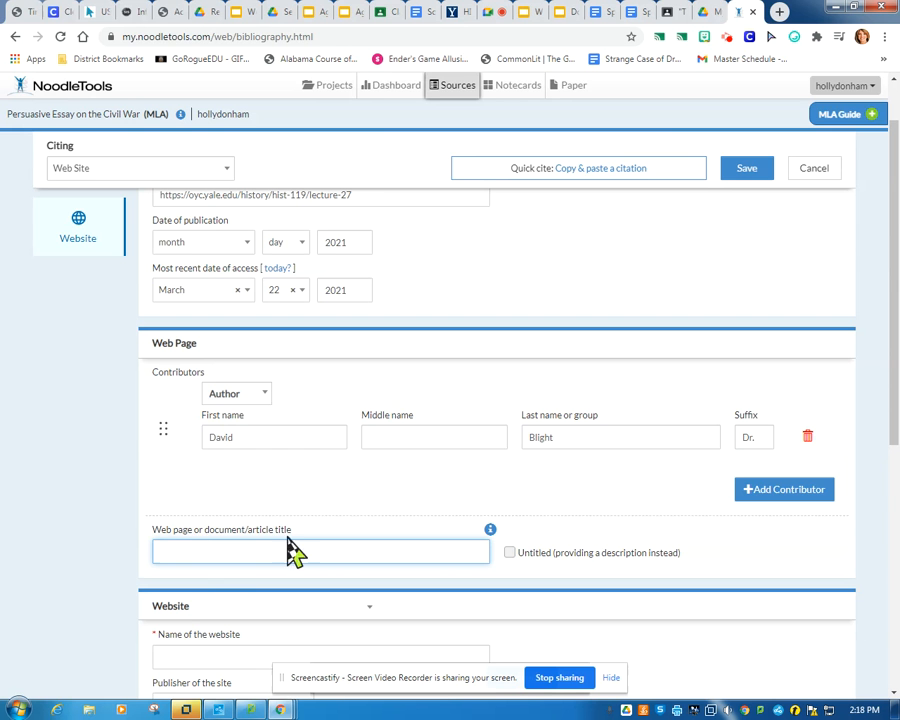
{"action": "left_click", "coordinate": [458, 14]}
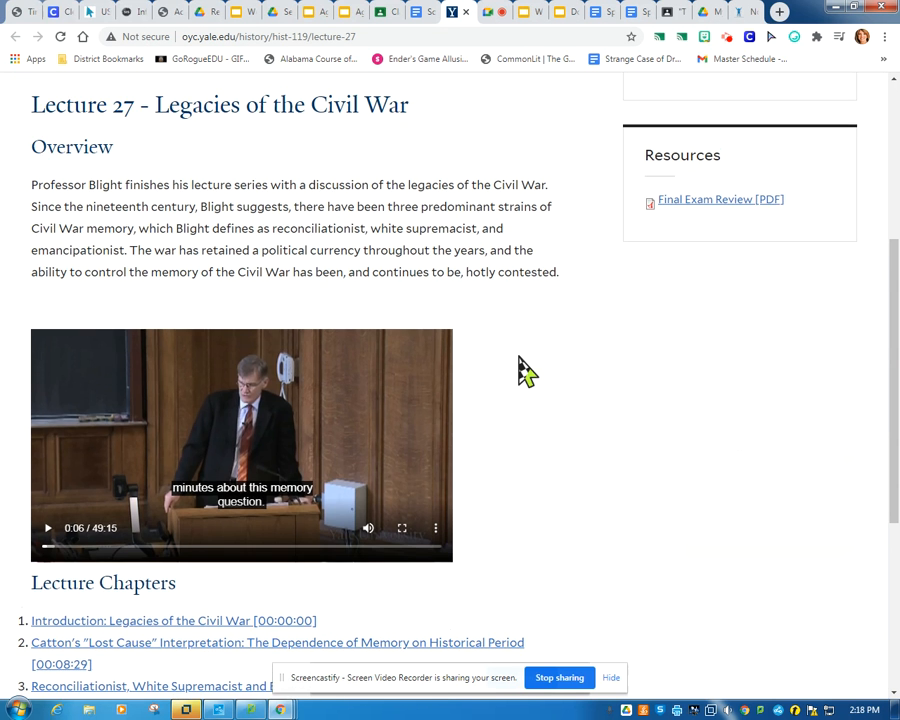
{"action": "scroll", "coordinate": [520, 368], "scroll_direction": "up", "scroll_amount": 3}
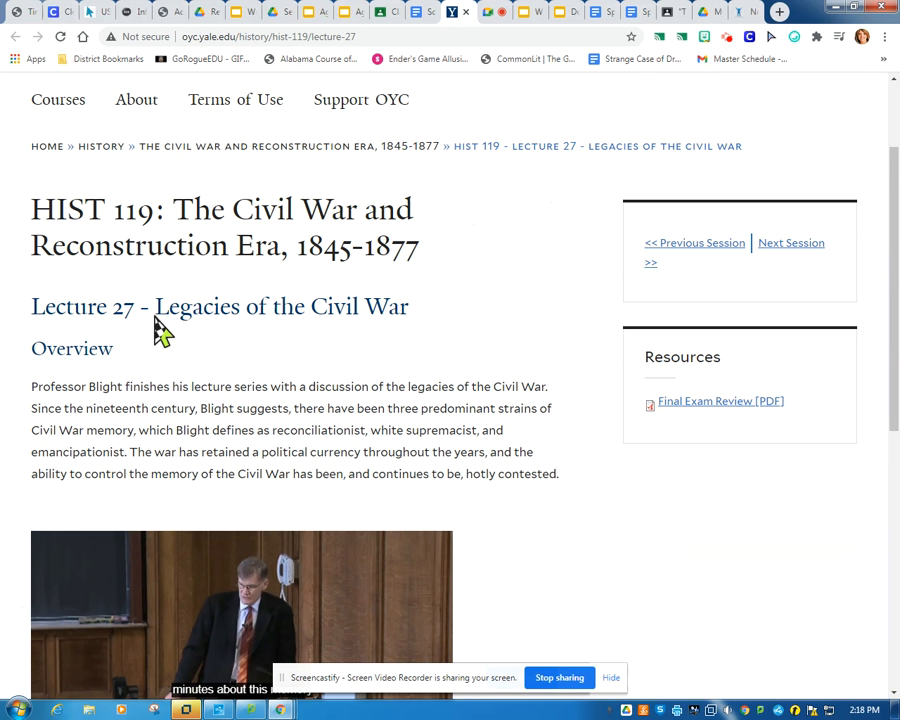
{"action": "scroll", "coordinate": [400, 335], "scroll_direction": "up", "scroll_amount": 2}
{"action": "scroll", "coordinate": [428, 336], "scroll_direction": "down", "scroll_amount": 2}
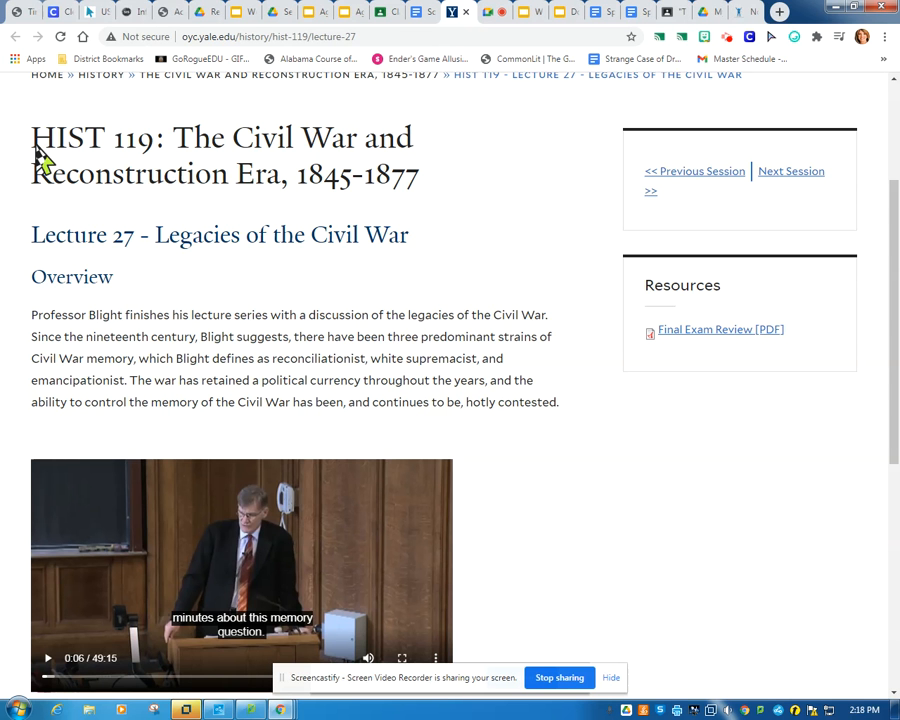
{"action": "left_click_drag", "start_coordinate": [36, 157], "coordinate": [408, 243]}
{"action": "key", "text": "ctrl+c"}
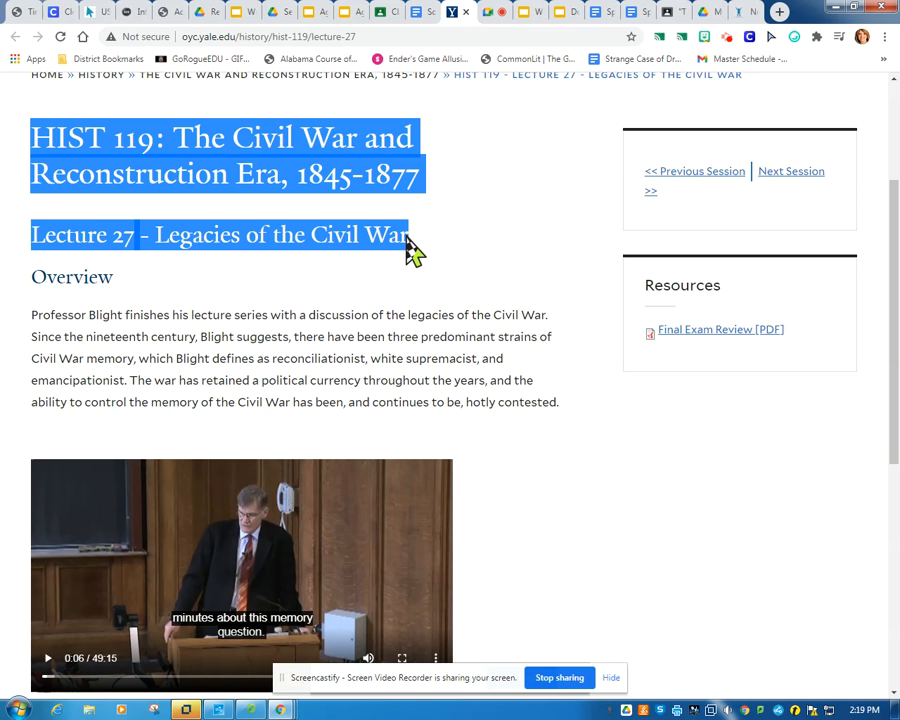
{"action": "left_click", "coordinate": [738, 12]}
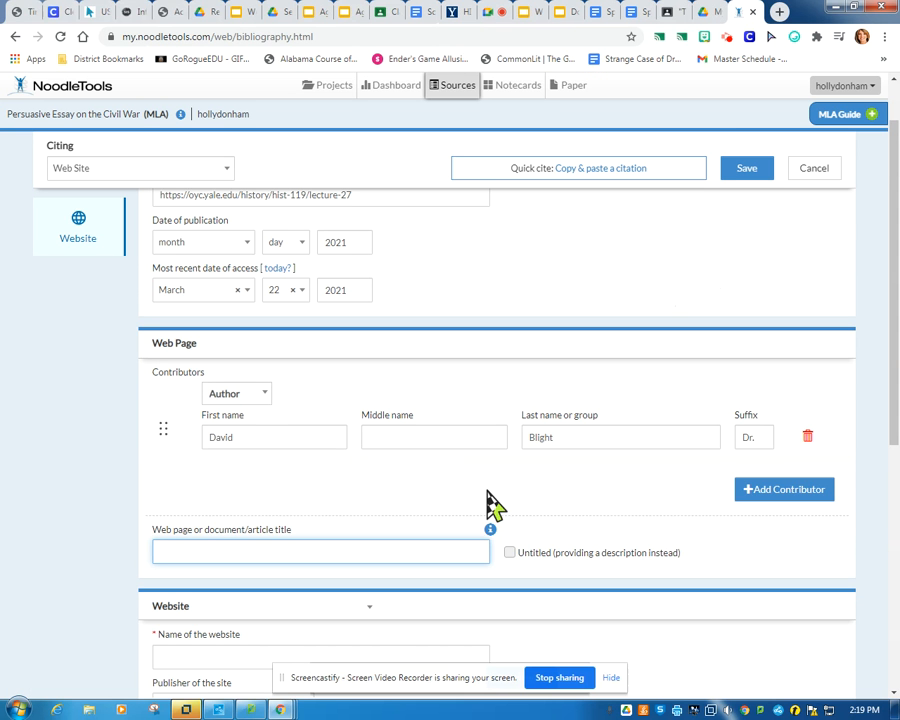
{"action": "scroll", "coordinate": [490, 505], "scroll_direction": "down", "scroll_amount": 1}
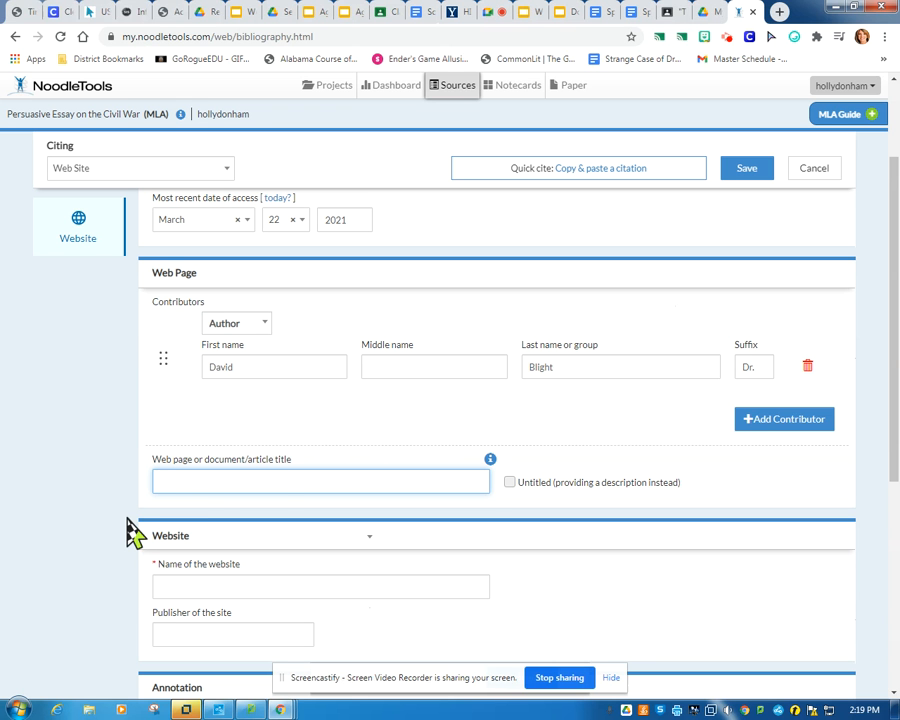
{"action": "key", "text": "ctrl+v"}
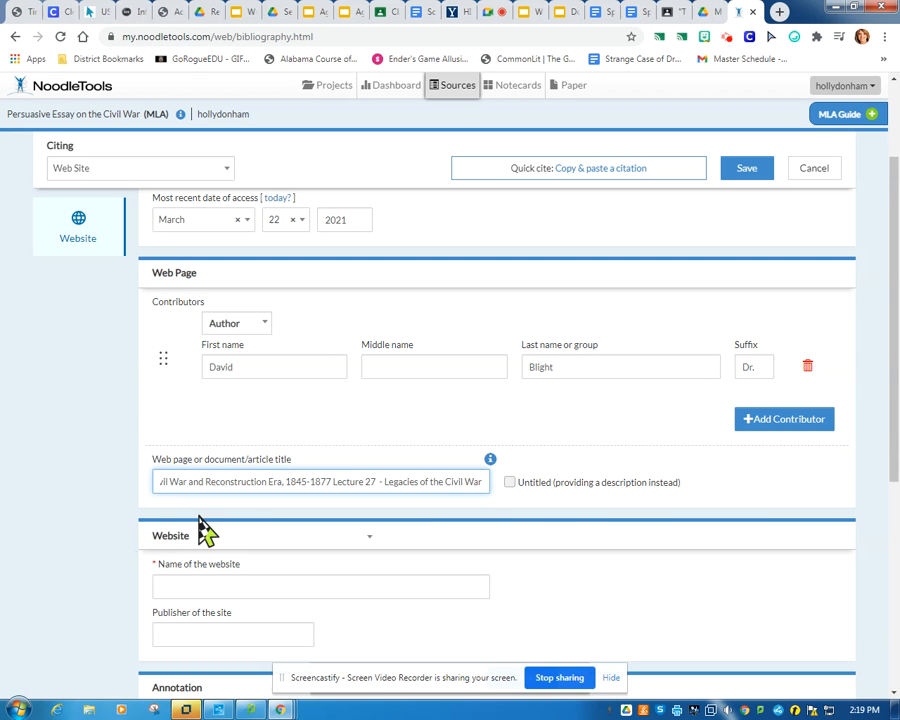
Step: Check the Yale lecture page for the site name and enter "Yale University" as the name of the website in the citation
{"action": "scroll", "coordinate": [710, 496], "scroll_direction": "down", "scroll_amount": 2}
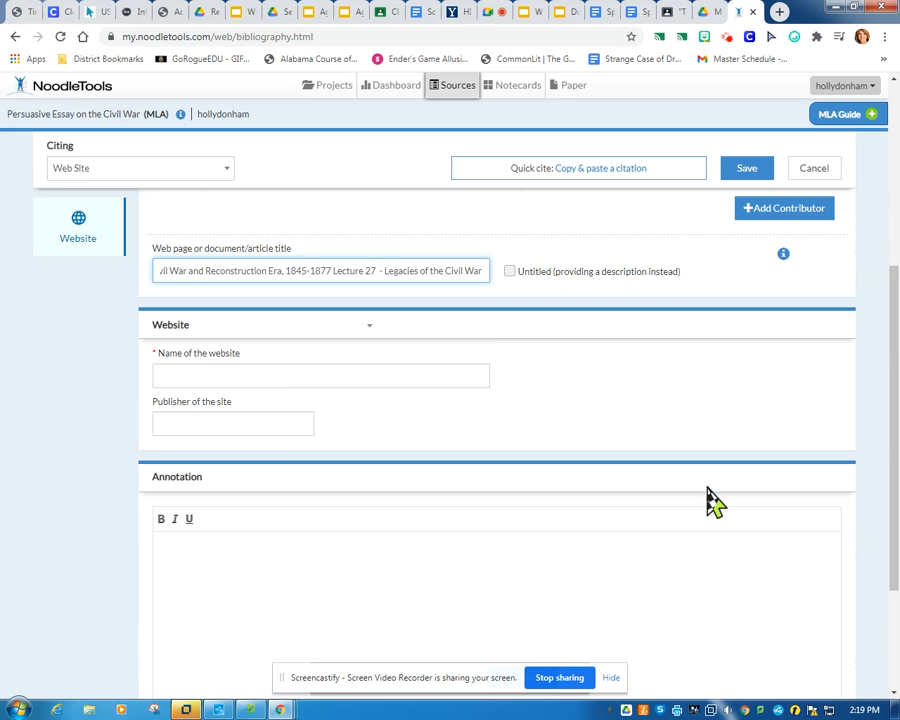
{"action": "left_click", "coordinate": [184, 377]}
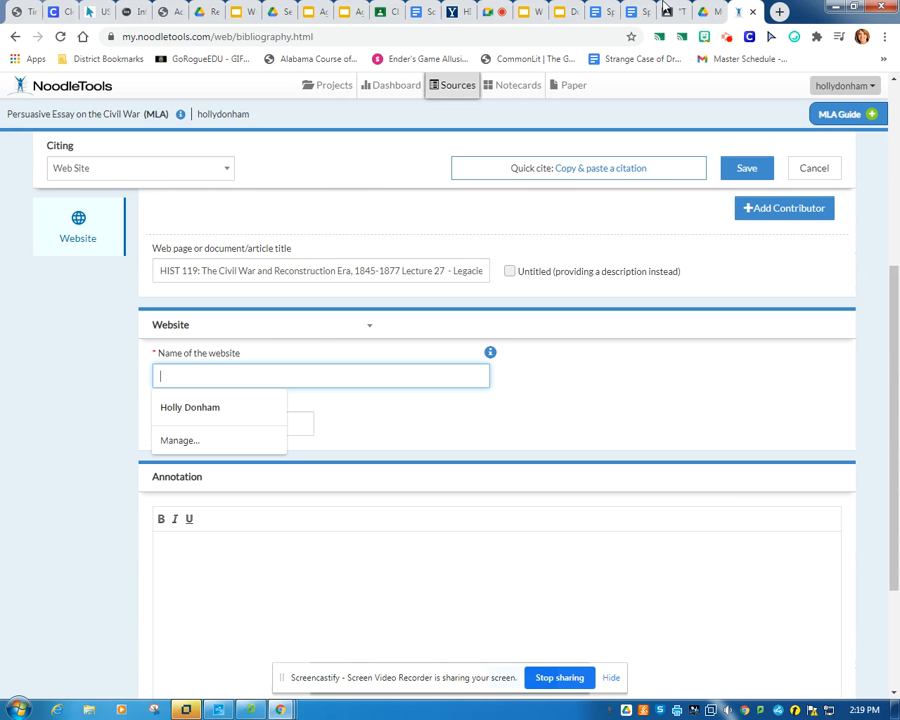
{"action": "left_click", "coordinate": [464, 14]}
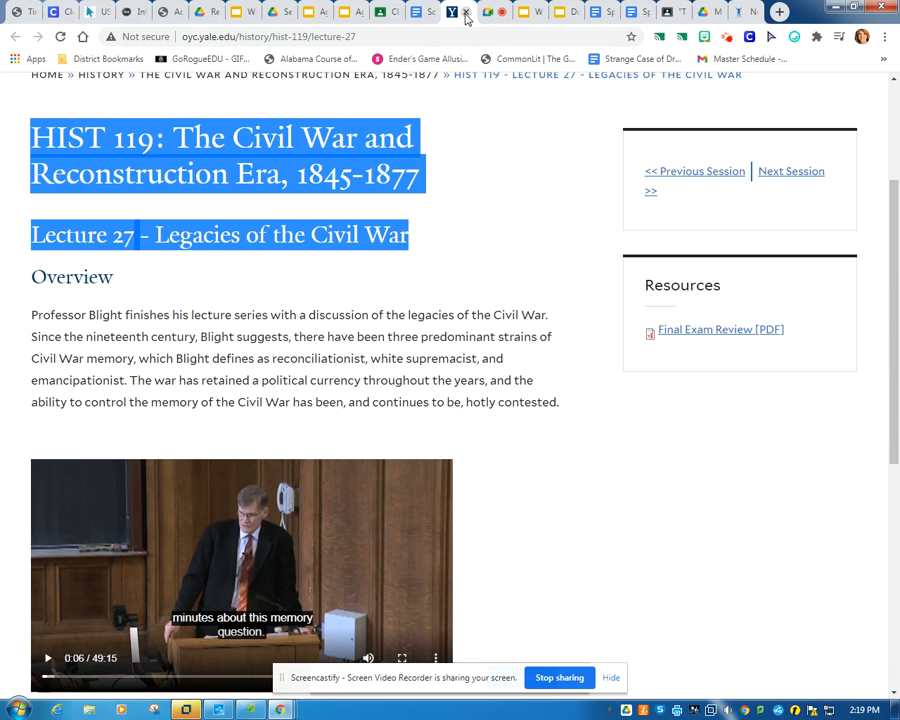
{"action": "scroll", "coordinate": [468, 410], "scroll_direction": "up", "scroll_amount": 2}
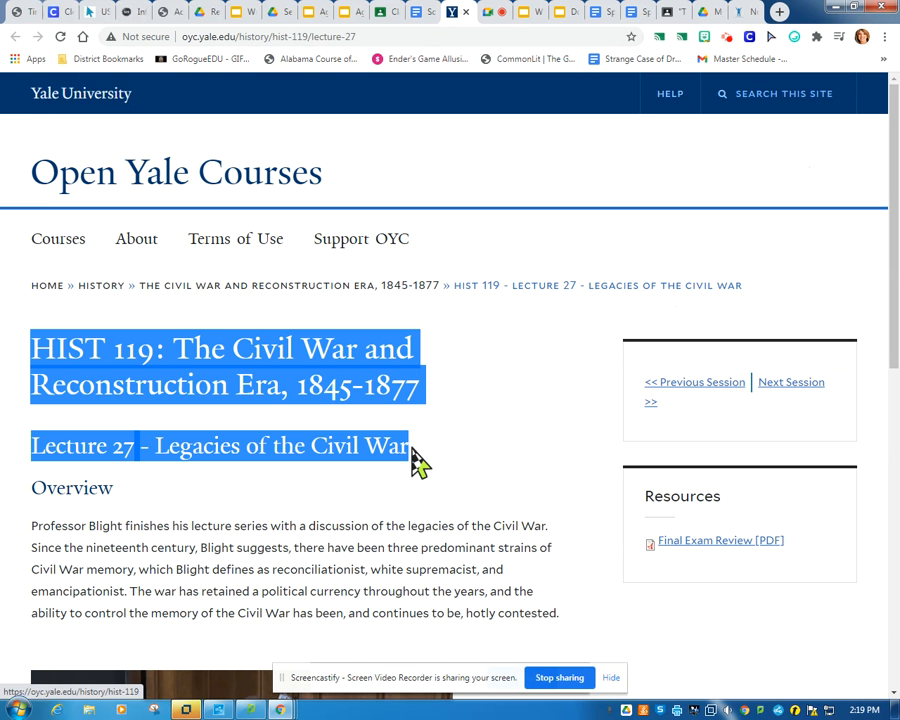
{"action": "scroll", "coordinate": [418, 466], "scroll_direction": "down", "scroll_amount": 5}
{"action": "scroll", "coordinate": [553, 508], "scroll_direction": "down", "scroll_amount": 2}
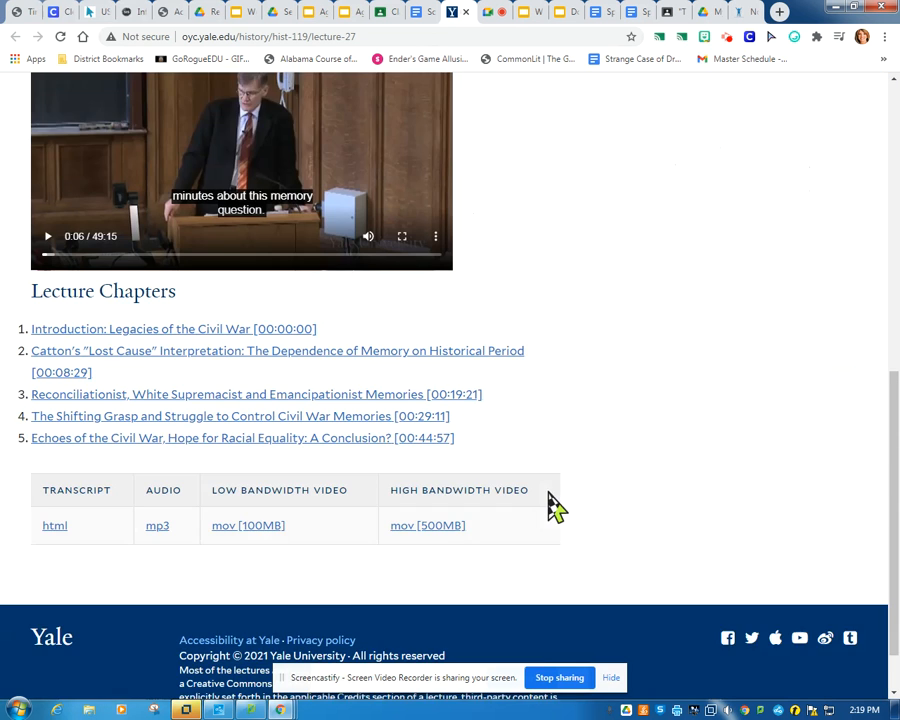
{"action": "scroll", "coordinate": [553, 508], "scroll_direction": "down", "scroll_amount": 1}
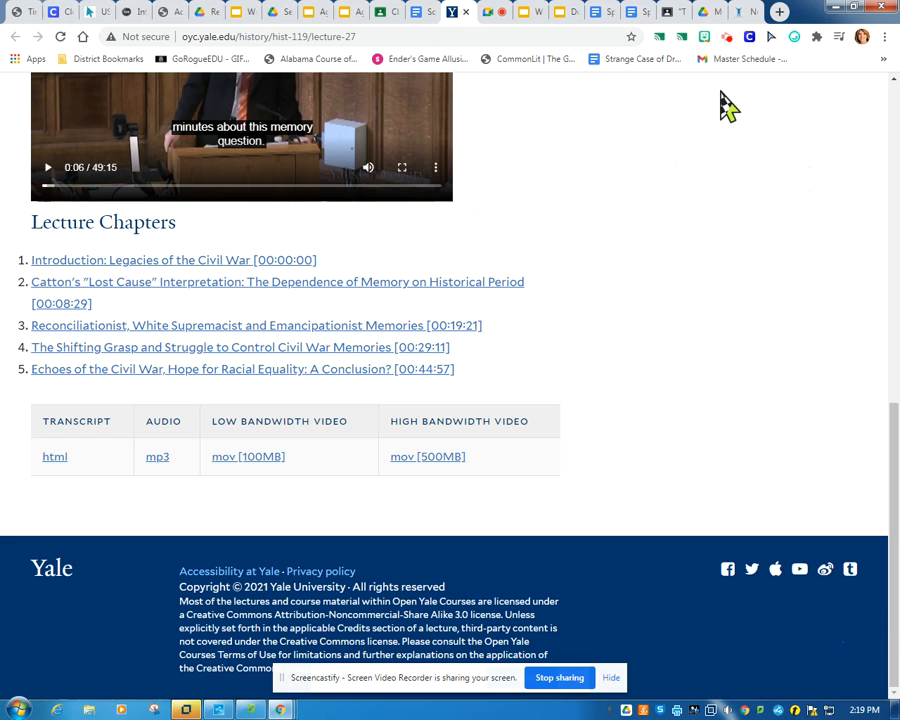
{"action": "left_click", "coordinate": [739, 12]}
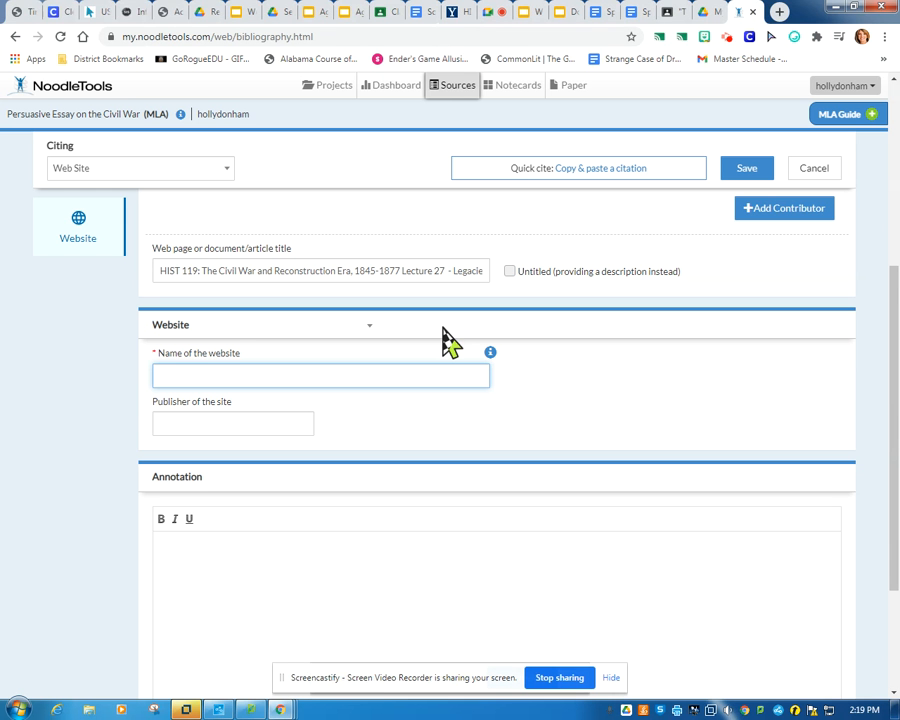
{"action": "type", "text": "Yale University"}
Step: Check the Yale page's footer for the publisher and set the publisher of the site to "Yale University"
{"action": "left_click", "coordinate": [217, 431]}
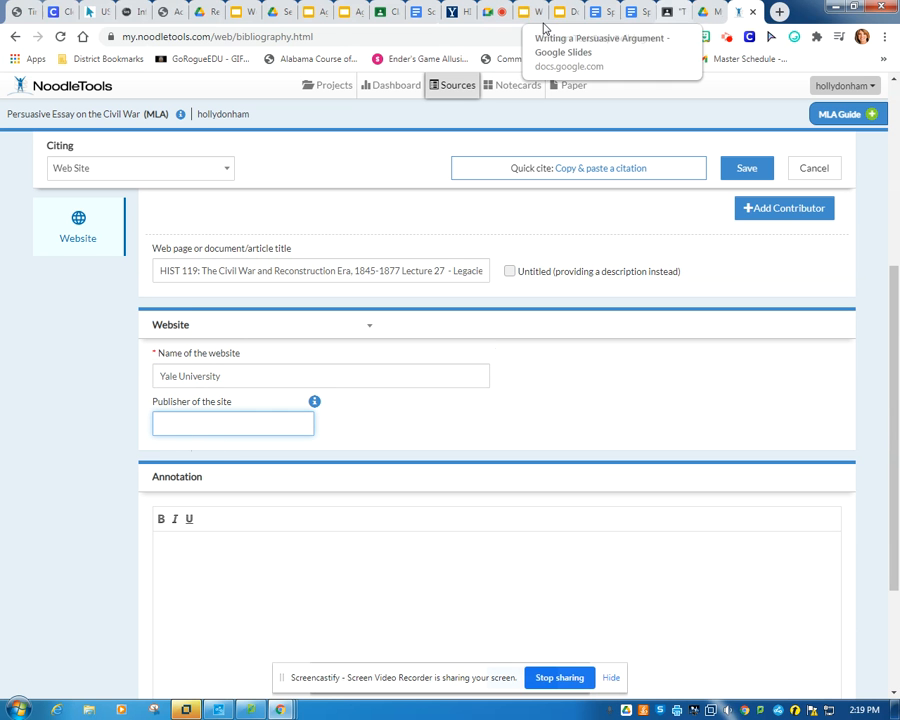
{"action": "left_click", "coordinate": [464, 14]}
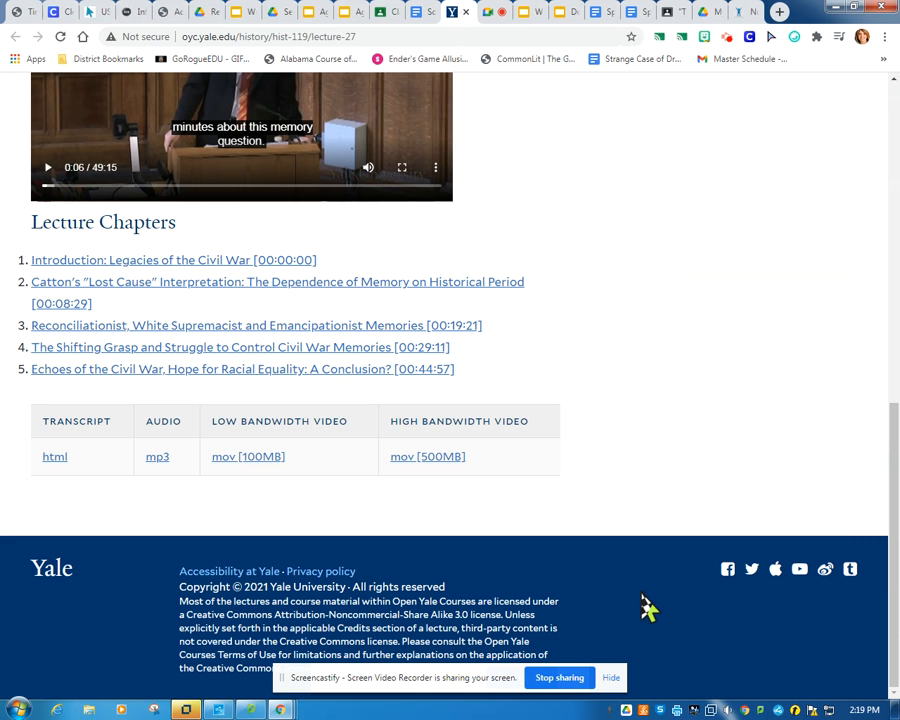
{"action": "left_click", "coordinate": [744, 12]}
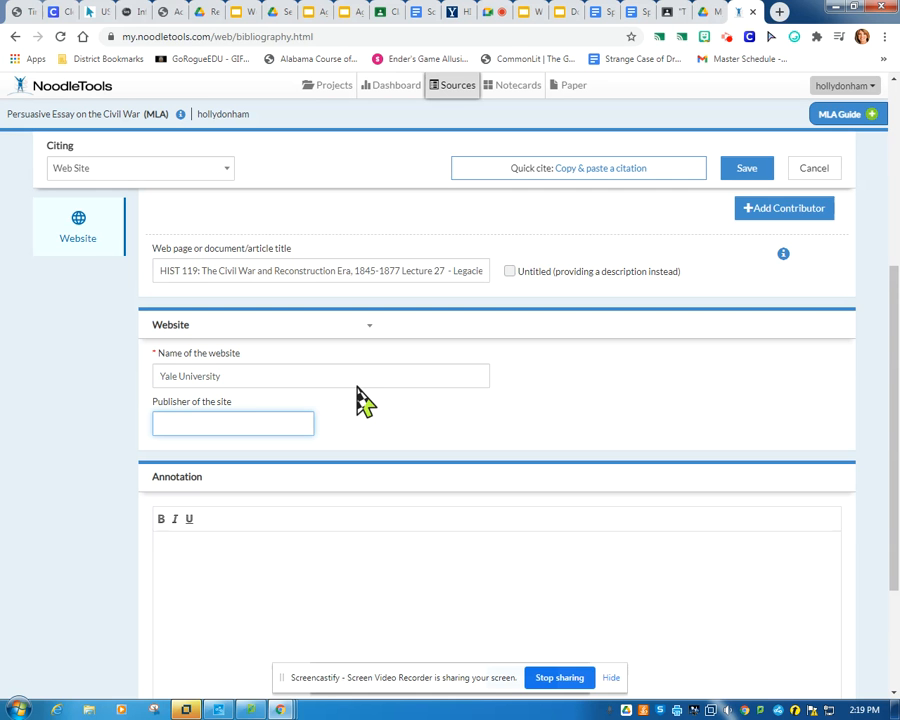
{"action": "type", "text": "Yale University"}
Step: Review the Yale lecture page and begin the citation's annotation with "This site shows the defiencies of"
{"action": "left_click", "coordinate": [197, 558]}
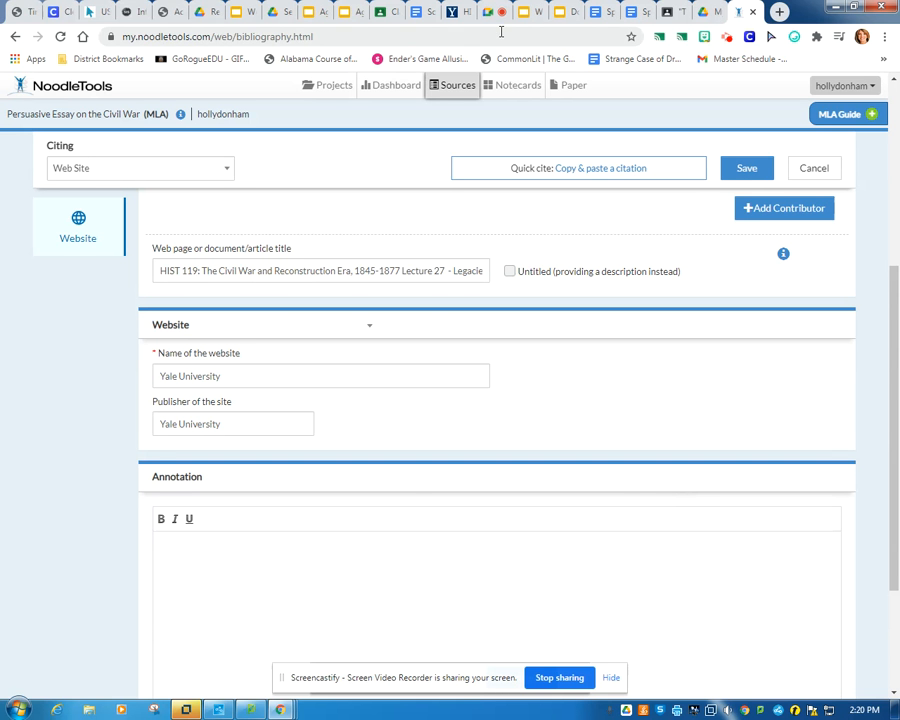
{"action": "left_click", "coordinate": [460, 13]}
{"action": "scroll", "coordinate": [500, 465], "scroll_direction": "up", "scroll_amount": 2}
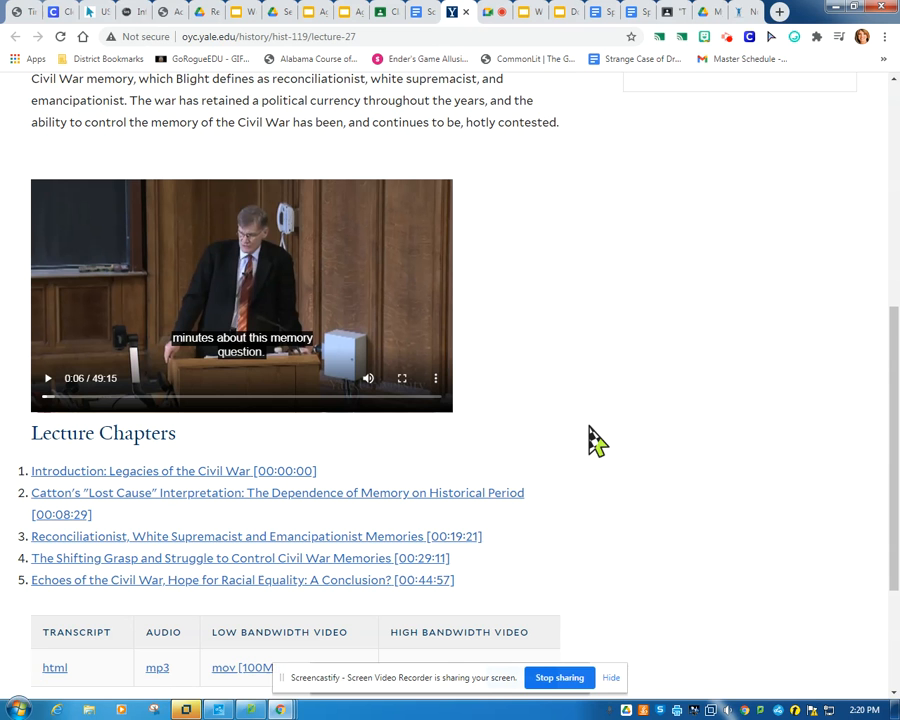
{"action": "scroll", "coordinate": [595, 439], "scroll_direction": "down", "scroll_amount": 4}
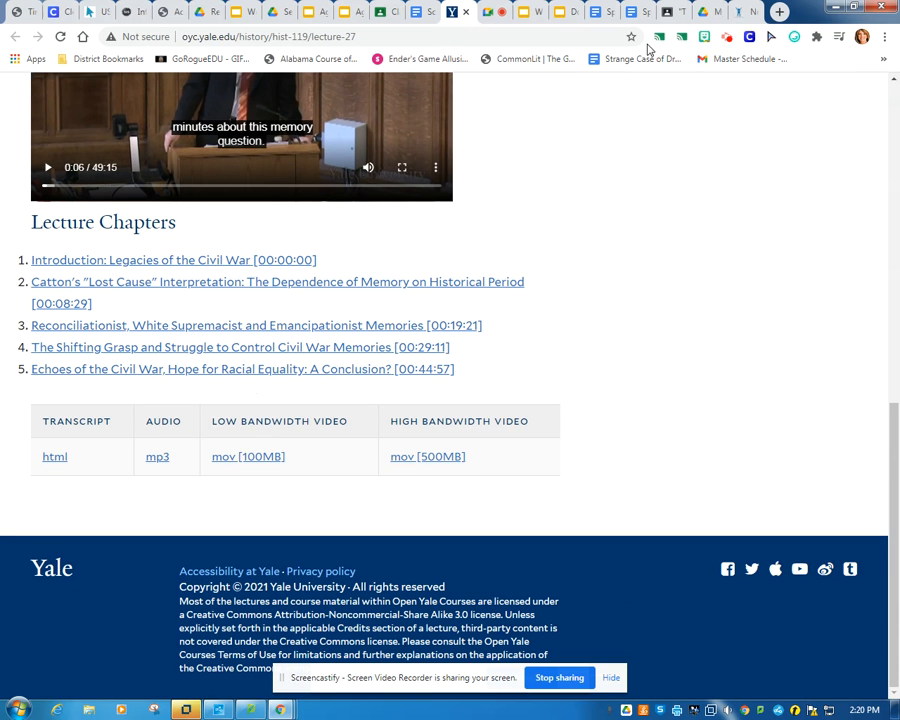
{"action": "left_click", "coordinate": [745, 12]}
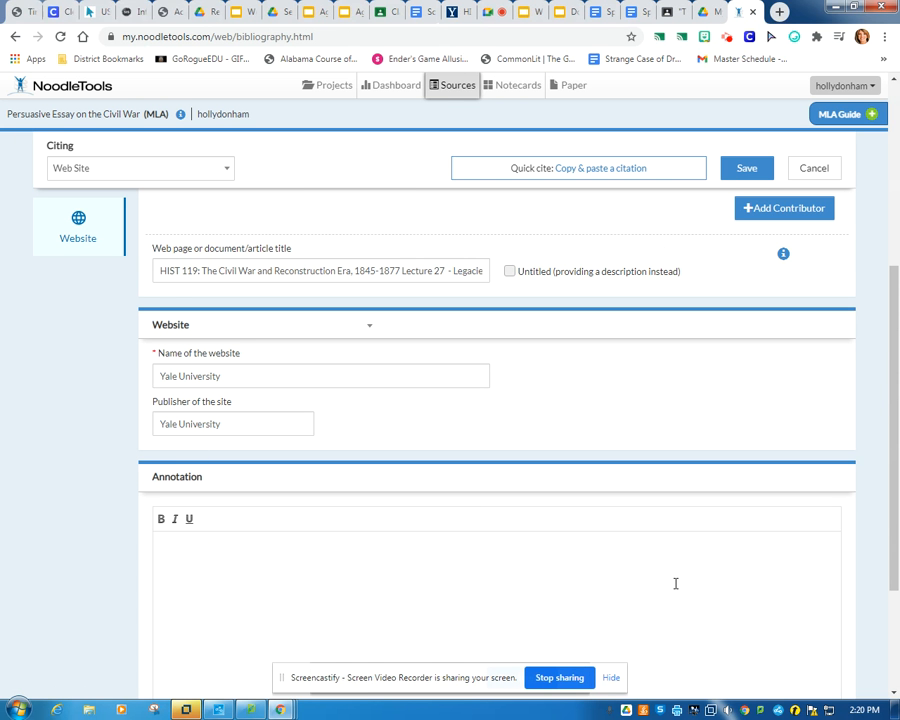
{"action": "type", "text": "his site shows the defiencies of"}
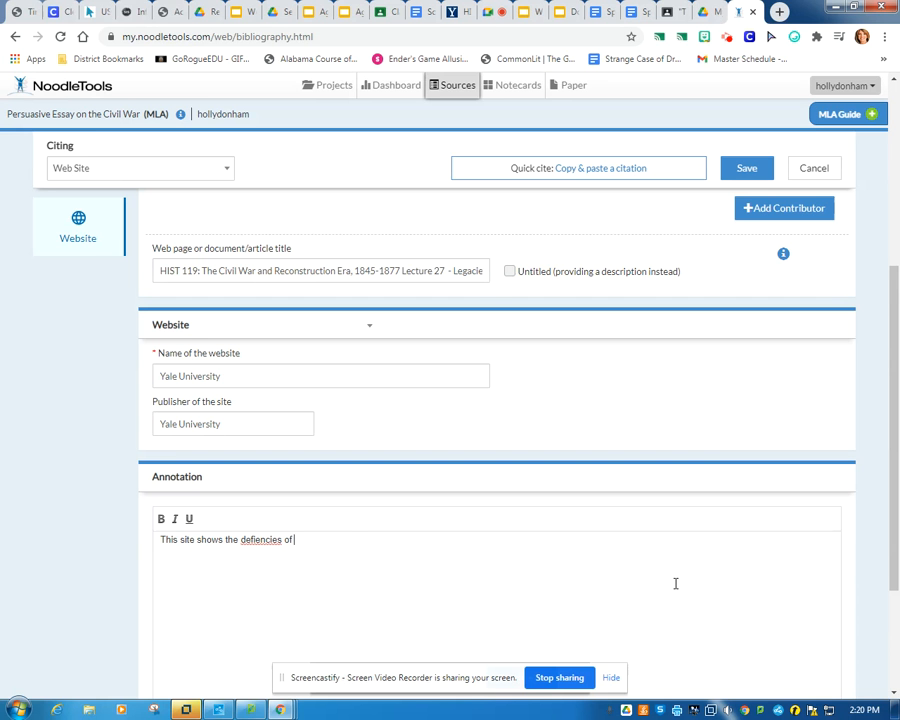
Step: Correct the misspelled word in the annotation to "deficiencies"
{"action": "left_click", "coordinate": [263, 540]}
{"action": "right_click", "coordinate": [263, 540]}
{"action": "right_click", "coordinate": [248, 541]}
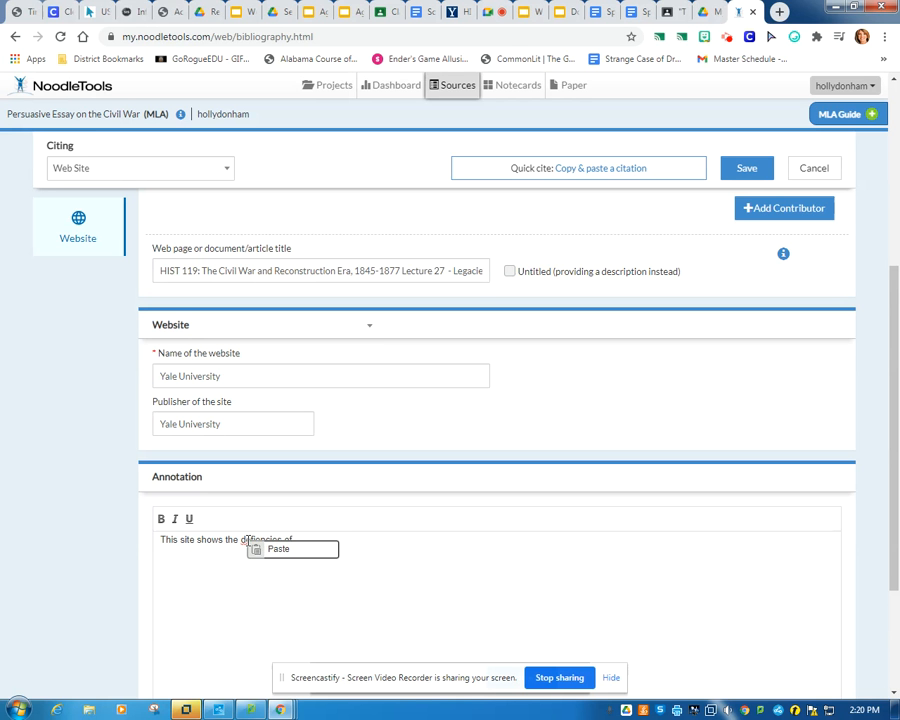
{"action": "left_click", "coordinate": [245, 540]}
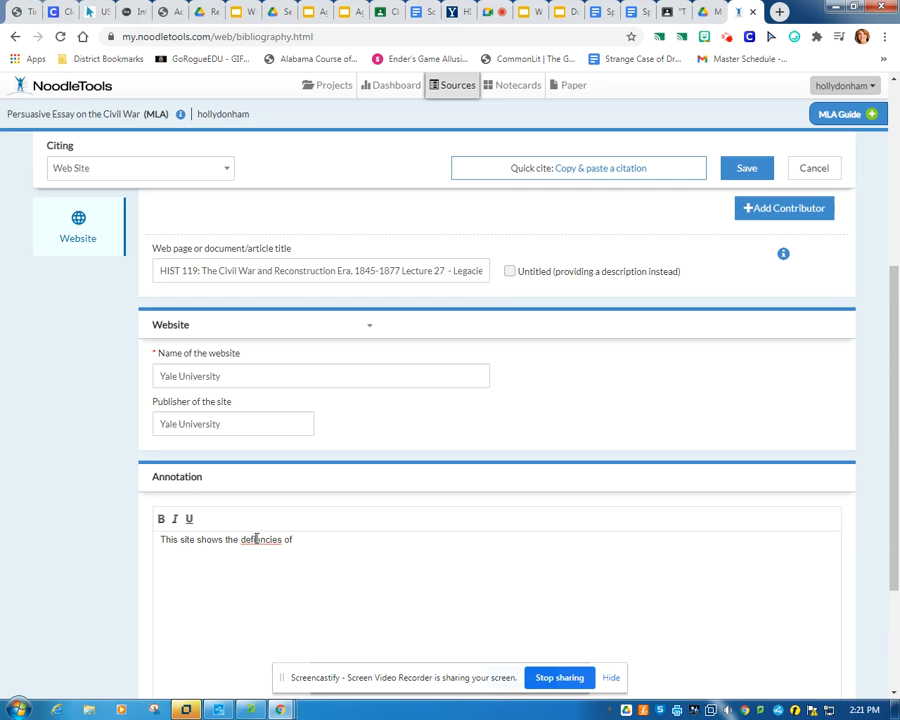
{"action": "left_click", "coordinate": [256, 539]}
{"action": "type", "text": "c"}
{"action": "type", "text": "i"}
Step: Complete the annotation sentence with "slavery and what slavery's end meant to most Americans."
{"action": "type", "text": "lavery "}
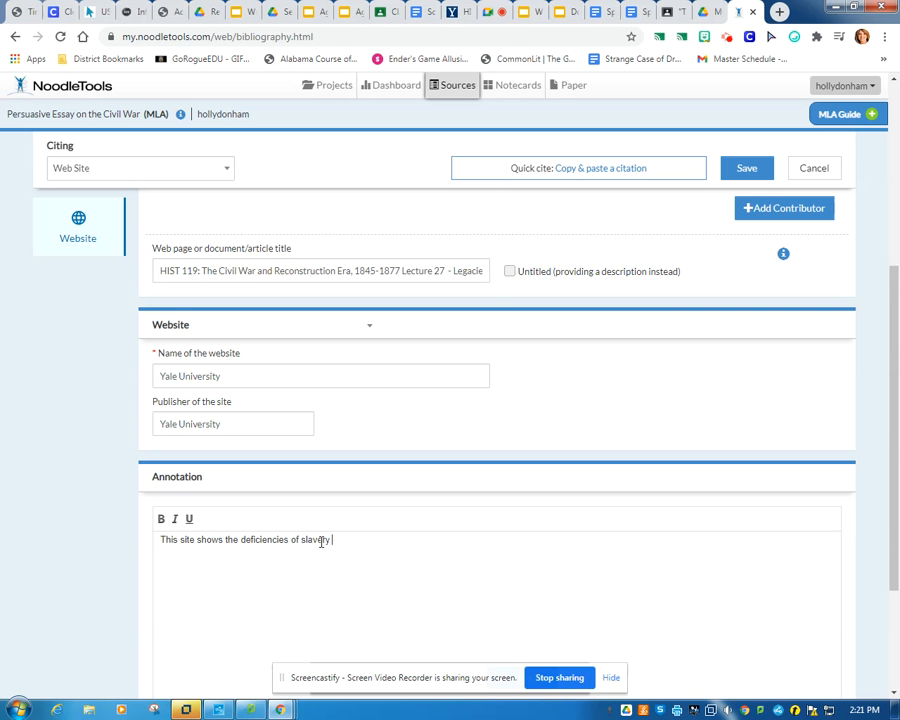
{"action": "type", "text": "and what slavery's end"}
{"action": "type", "text": "meant to most"}
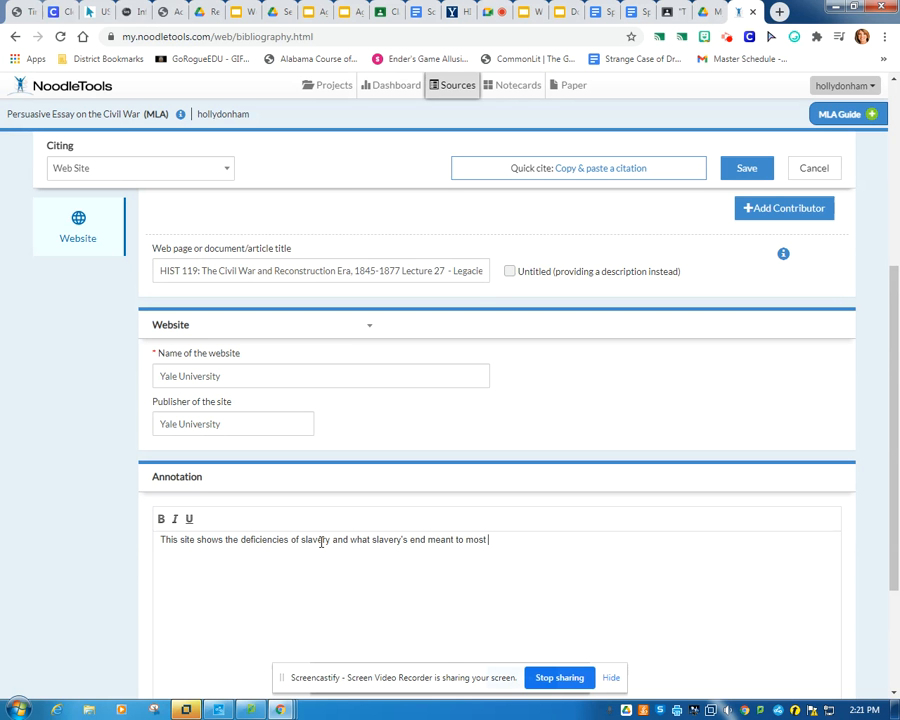
{"action": "type", "text": " Americans."}
Step: Hide the two screen-sharing notices and save the completed website citation to the source list
{"action": "scroll", "coordinate": [676, 490], "scroll_direction": "down", "scroll_amount": 2}
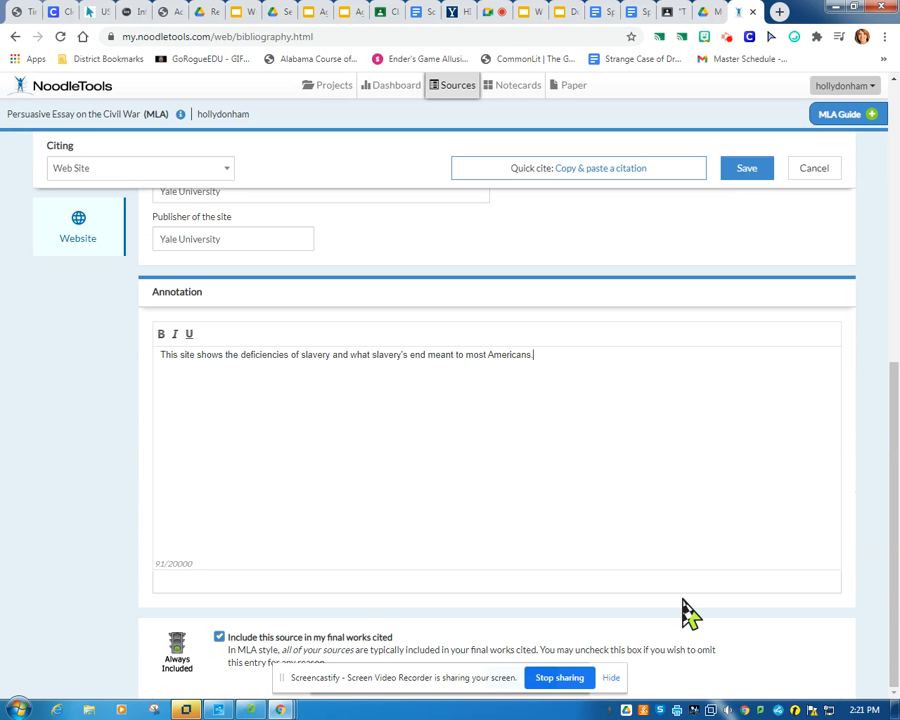
{"action": "left_click", "coordinate": [613, 680]}
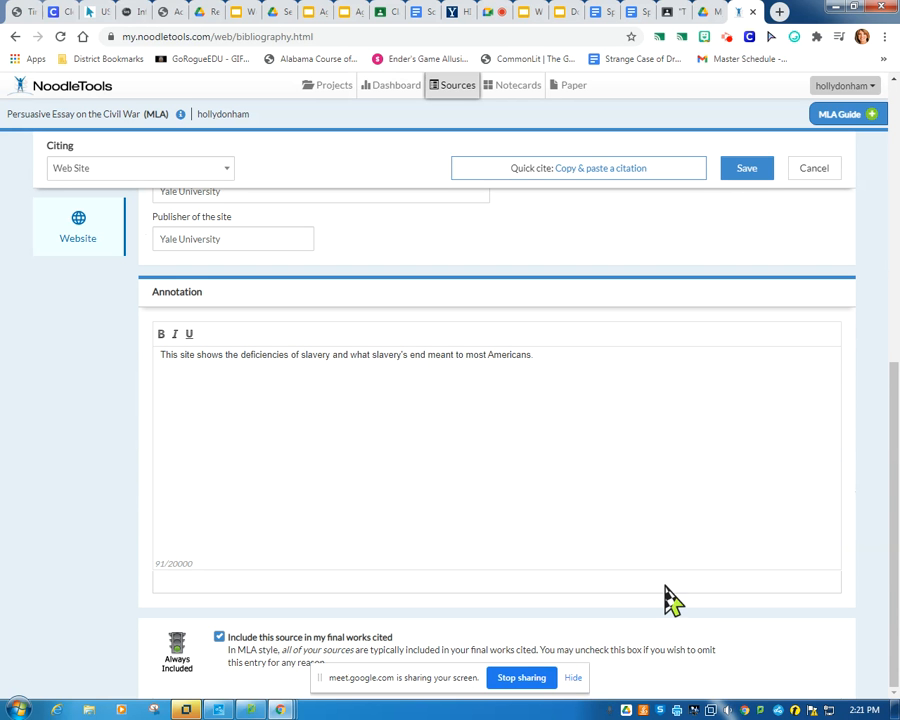
{"action": "left_click", "coordinate": [573, 678]}
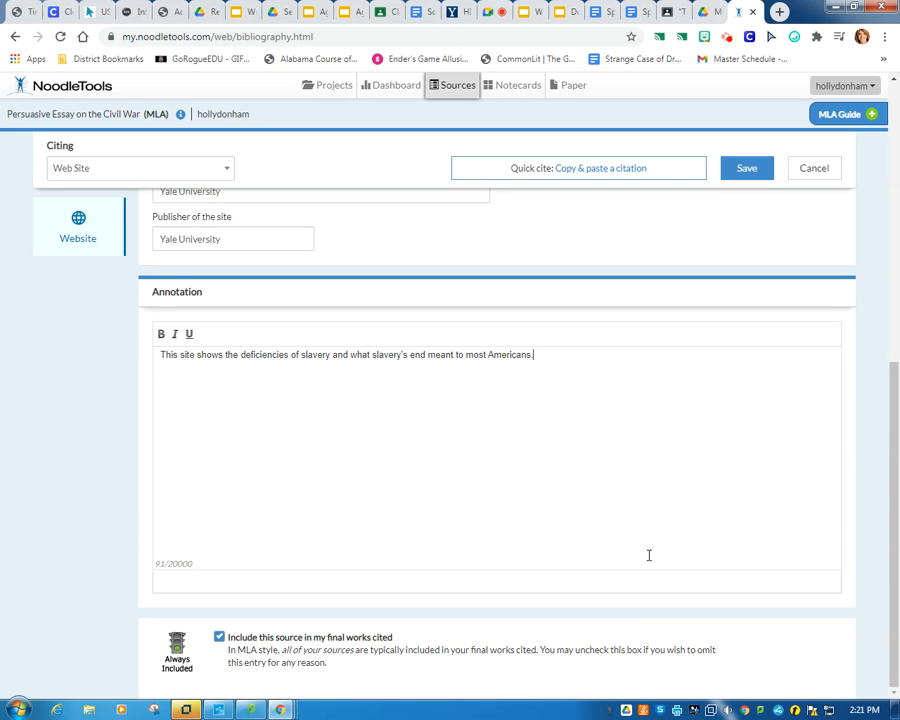
{"action": "scroll", "coordinate": [648, 550], "scroll_direction": "up", "scroll_amount": 5}
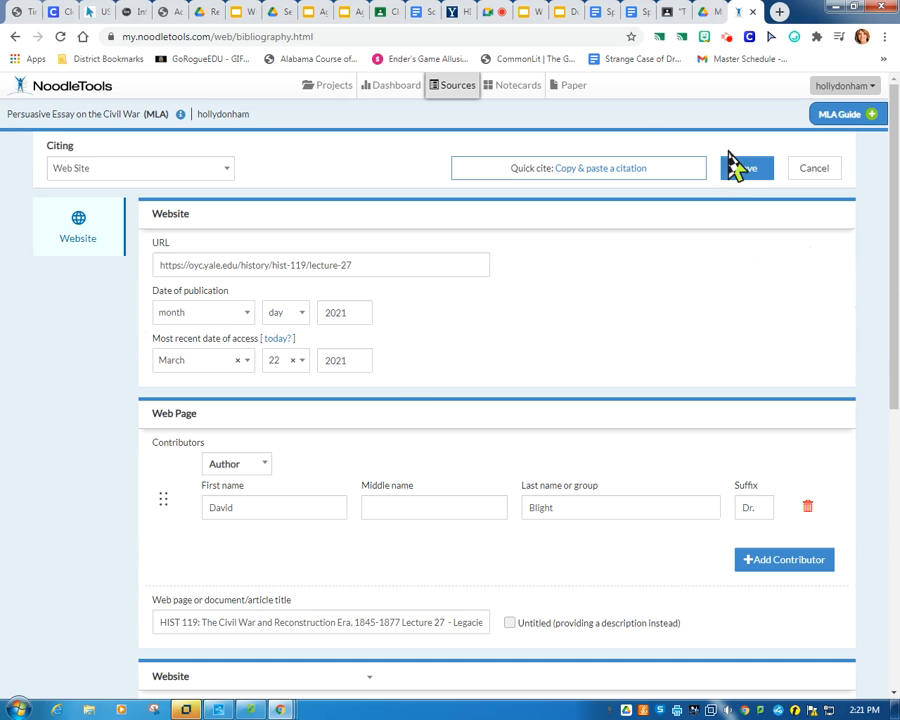
{"action": "left_click", "coordinate": [748, 172]}
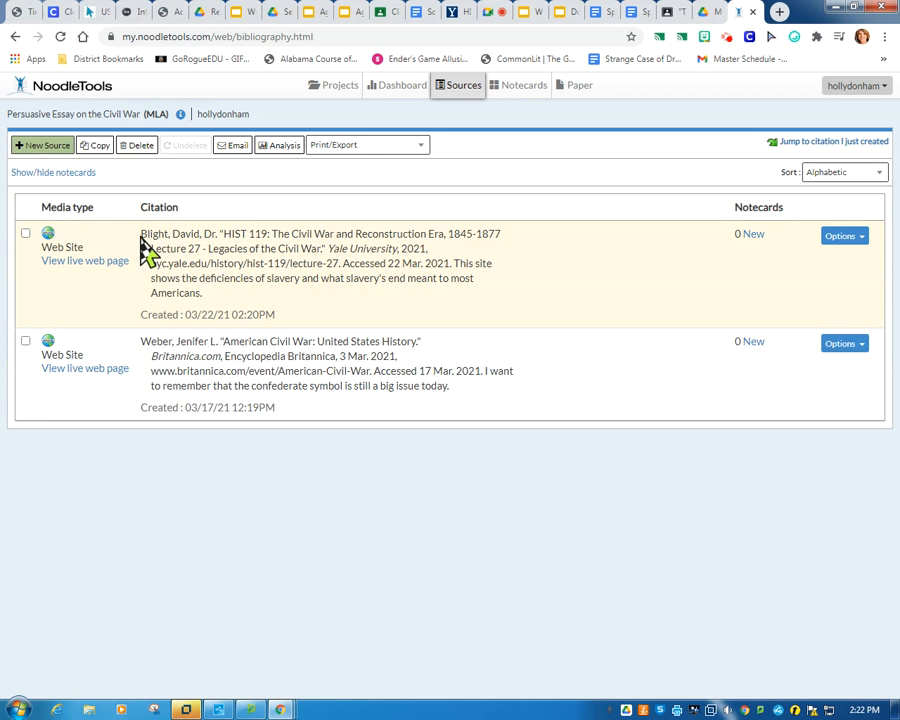
Step: Copy the Yale lecture citation without its annotation and paste it below the evidence paragraph on the Part B slide in Google Slides
{"action": "left_click_drag", "start_coordinate": [141, 236], "coordinate": [452, 268]}
{"action": "key", "text": "ctrl+c"}
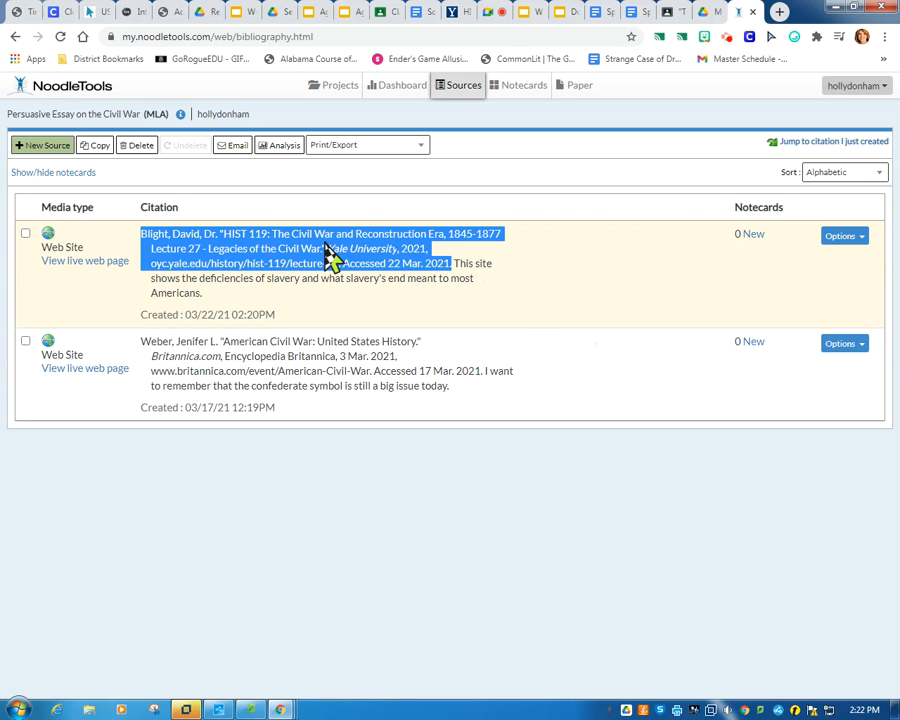
{"action": "left_click", "coordinate": [535, 14]}
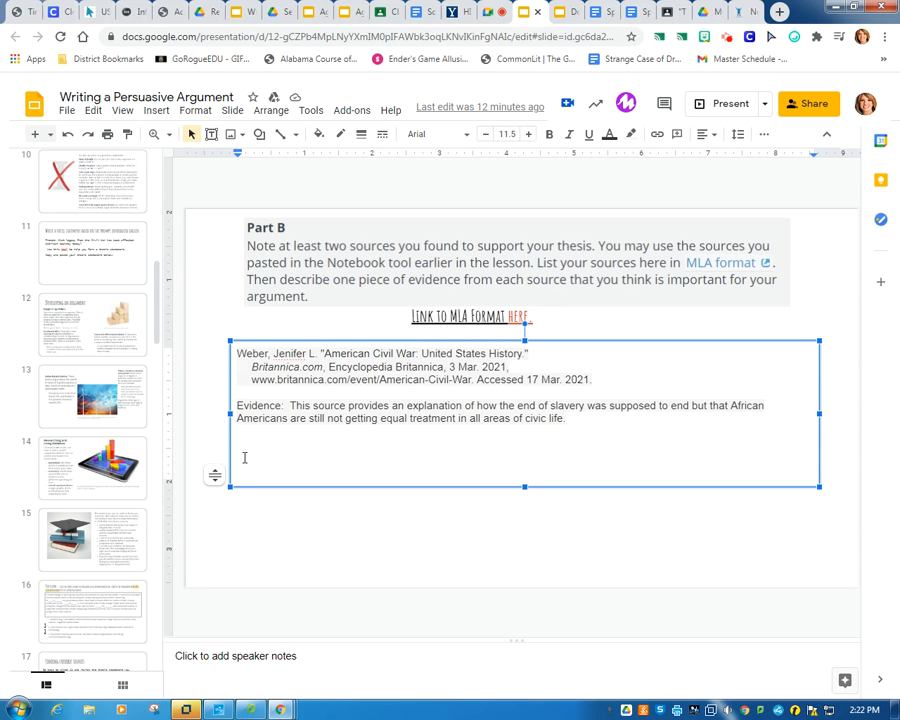
{"action": "key", "text": "ctrl+v"}
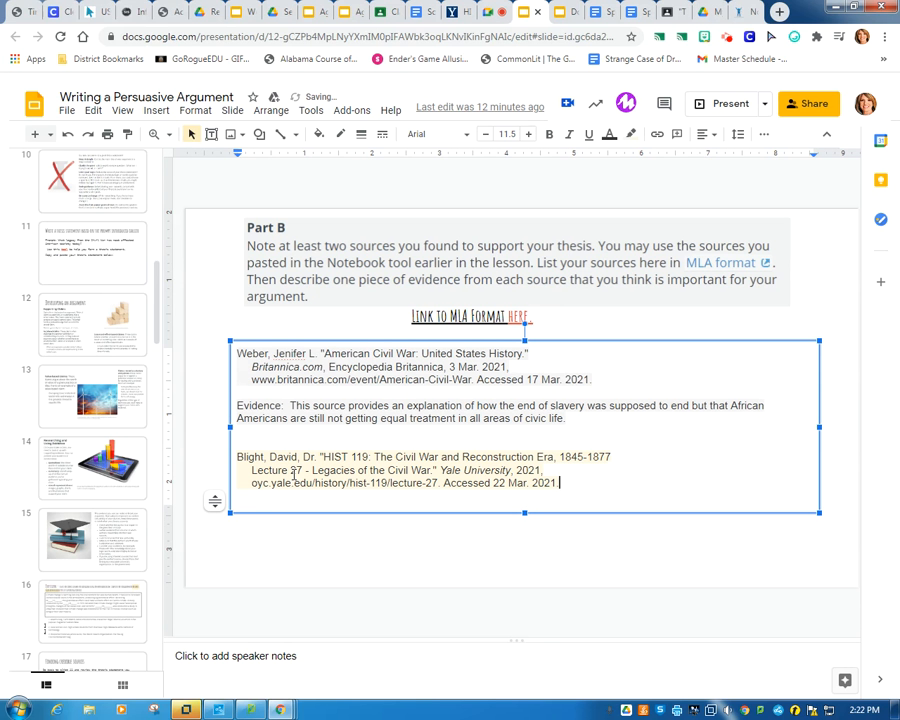